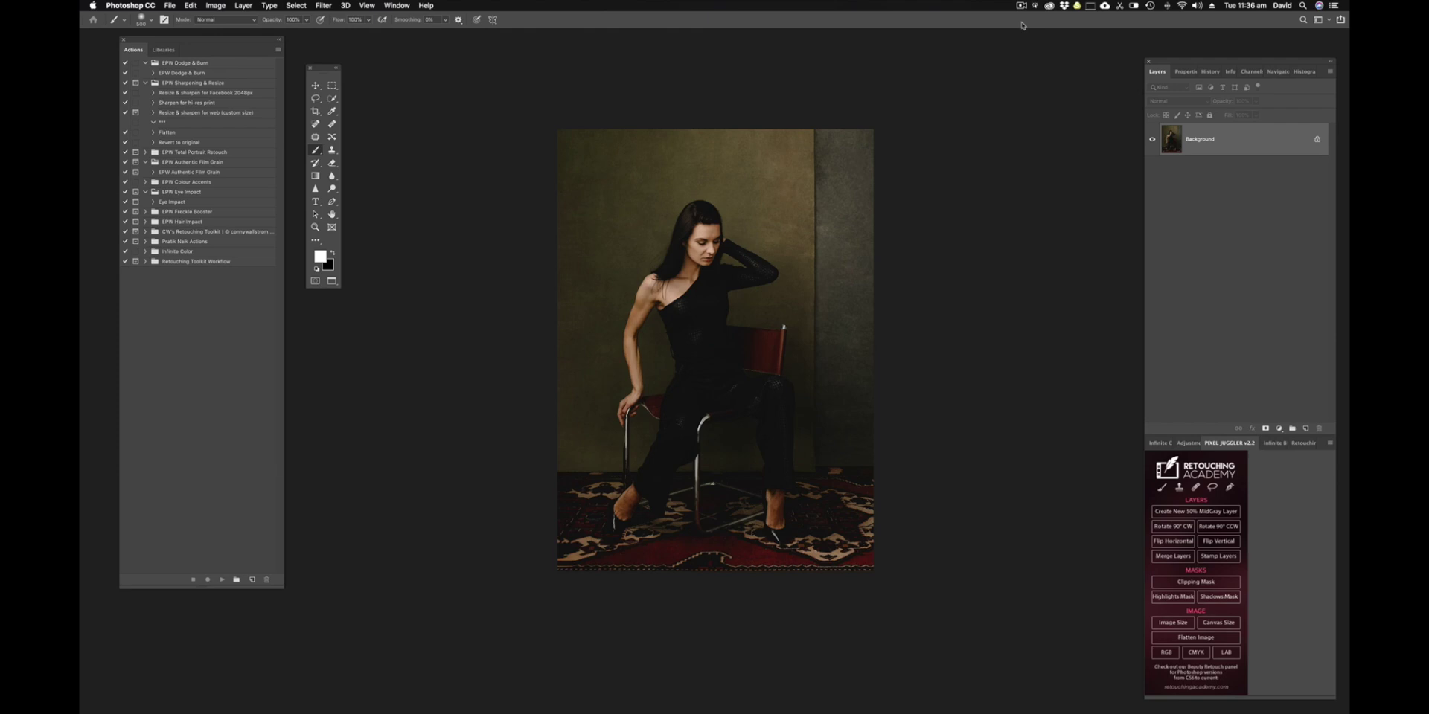
Drag Renaissance.jpg from the Desktop onto the portrait canvas as a new layer
{"action": "mouse_move", "coordinate": [417, 711]}
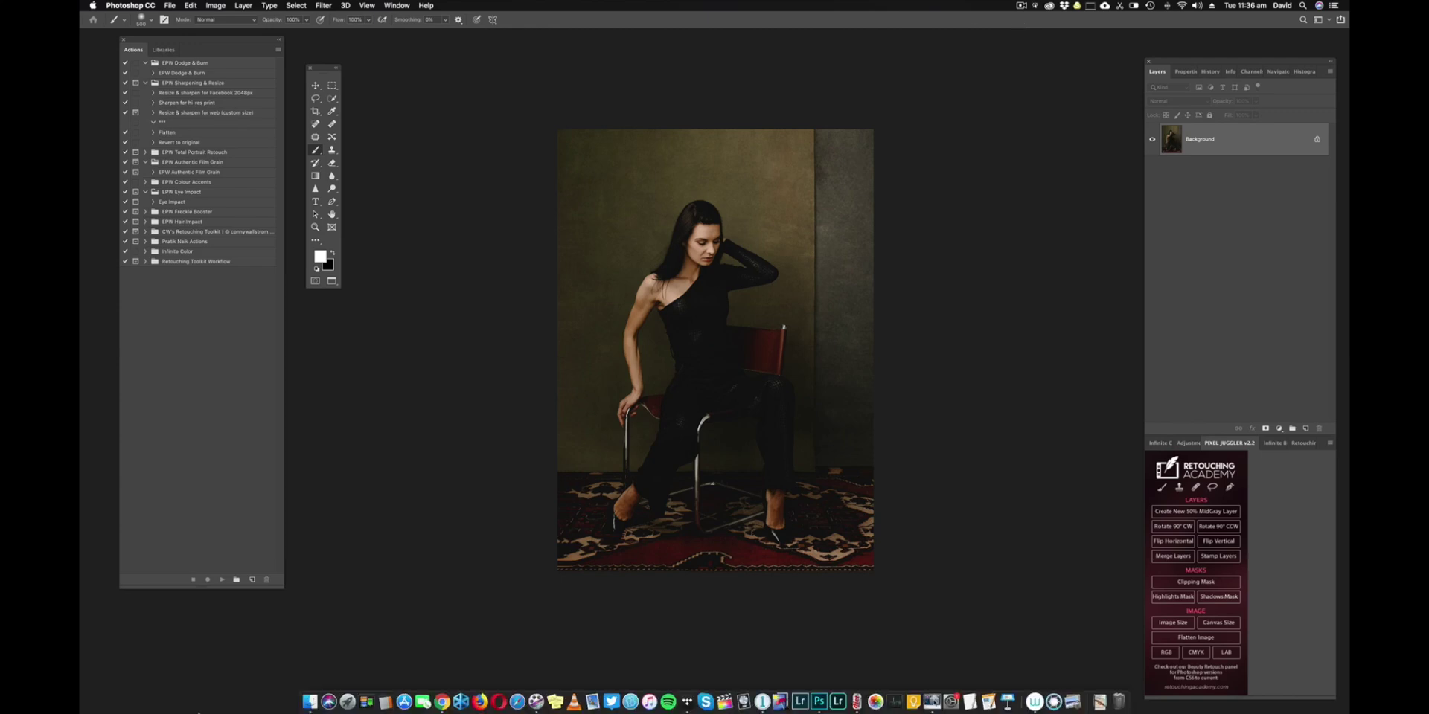
{"action": "left_click", "coordinate": [309, 701]}
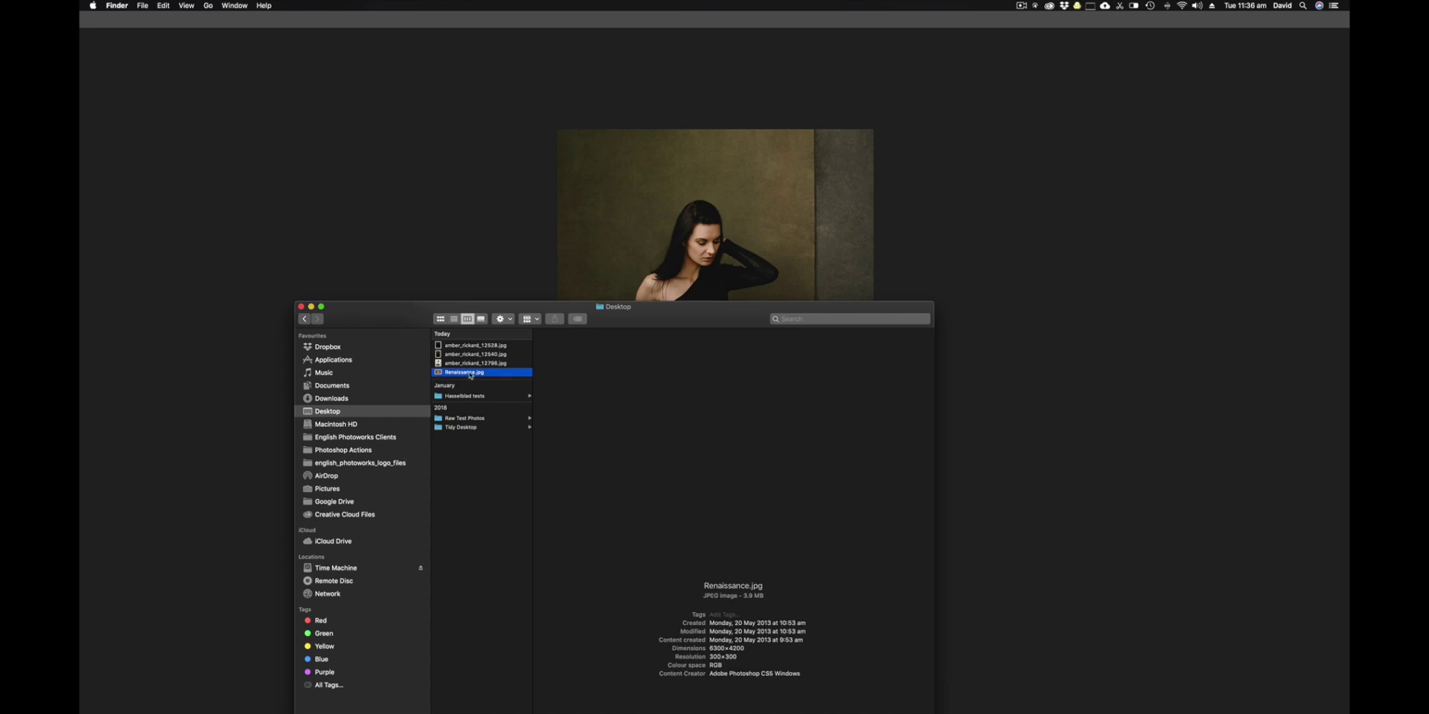
{"action": "left_click_drag", "start_coordinate": [464, 372], "coordinate": [694, 243]}
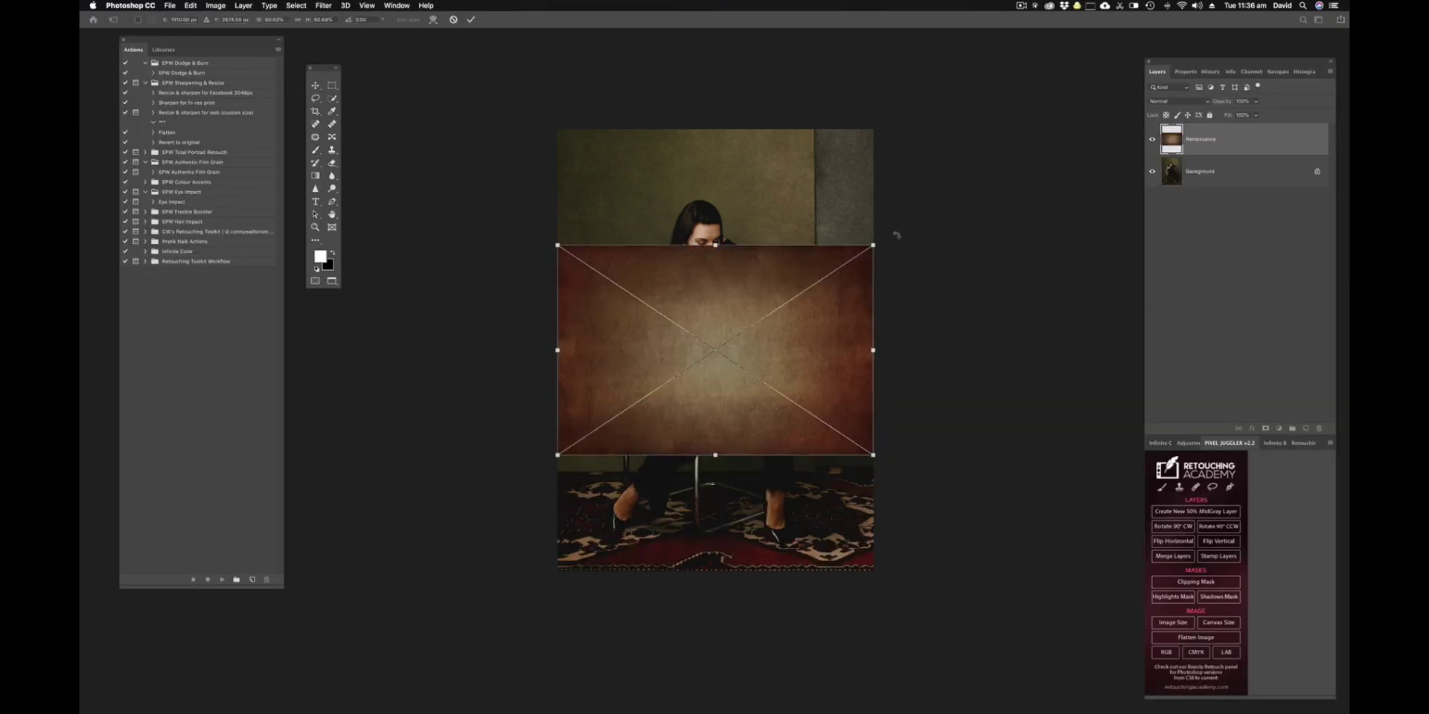
Rotate the Renaissance texture -90° and scale it to fill the entire canvas, then commit
{"action": "left_click_drag", "start_coordinate": [904, 213], "coordinate": [591, 110]}
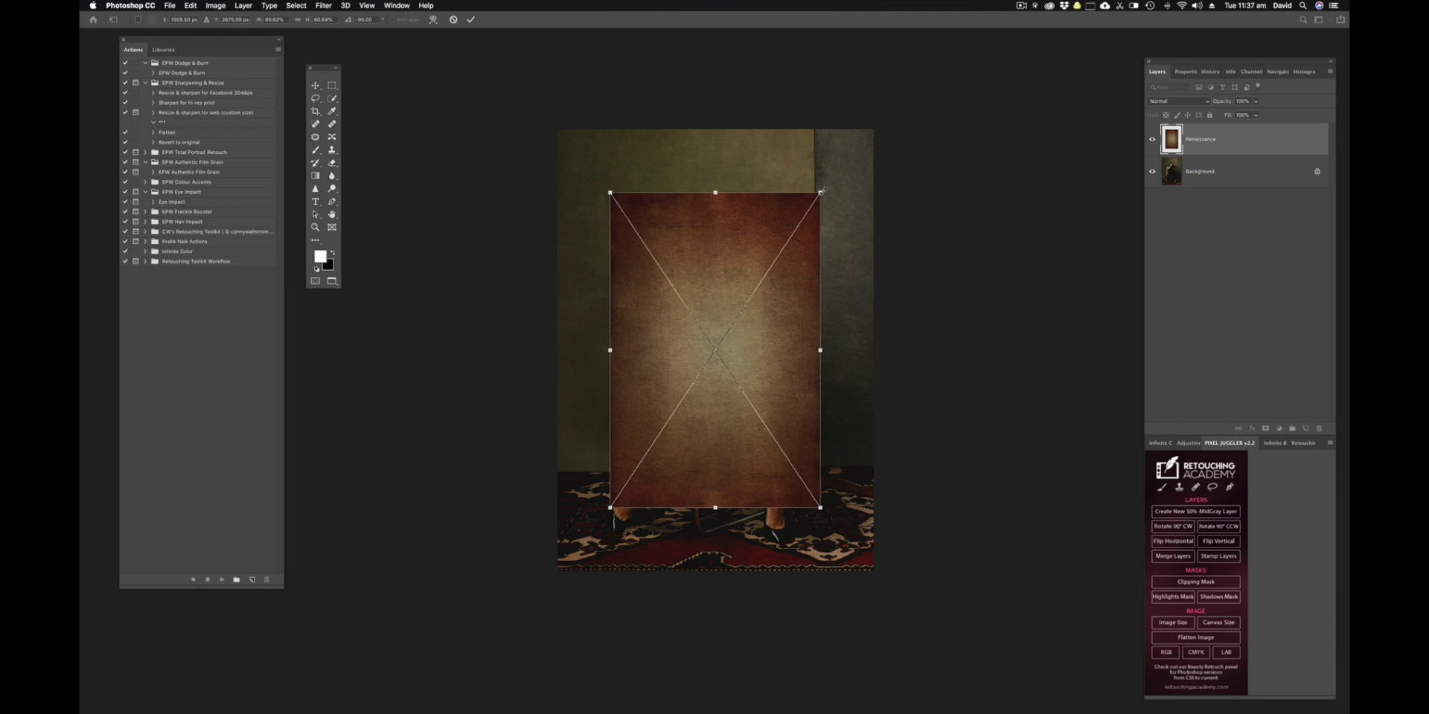
{"action": "left_click_drag", "start_coordinate": [822, 191], "coordinate": [881, 98]}
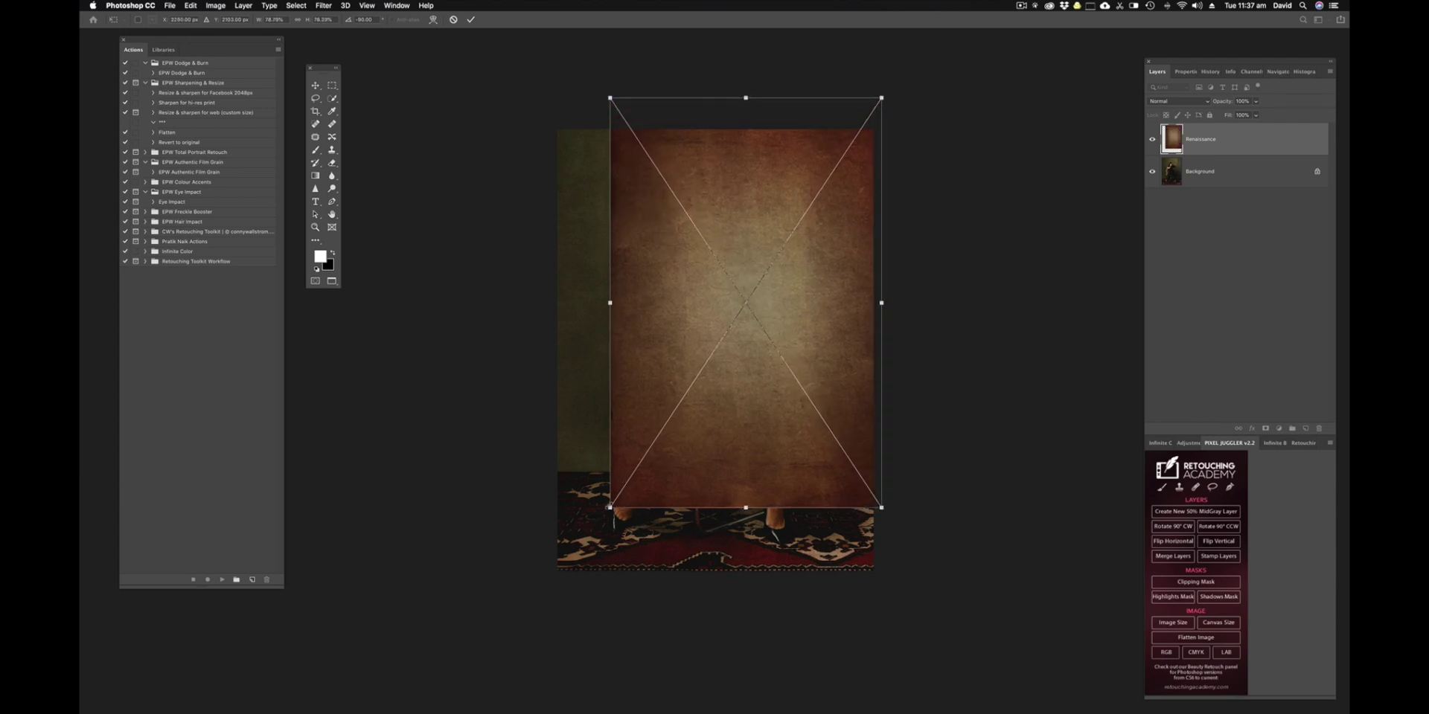
{"action": "left_click_drag", "start_coordinate": [610, 507], "coordinate": [458, 559]}
{"action": "left_click_drag", "start_coordinate": [756, 514], "coordinate": [760, 461]}
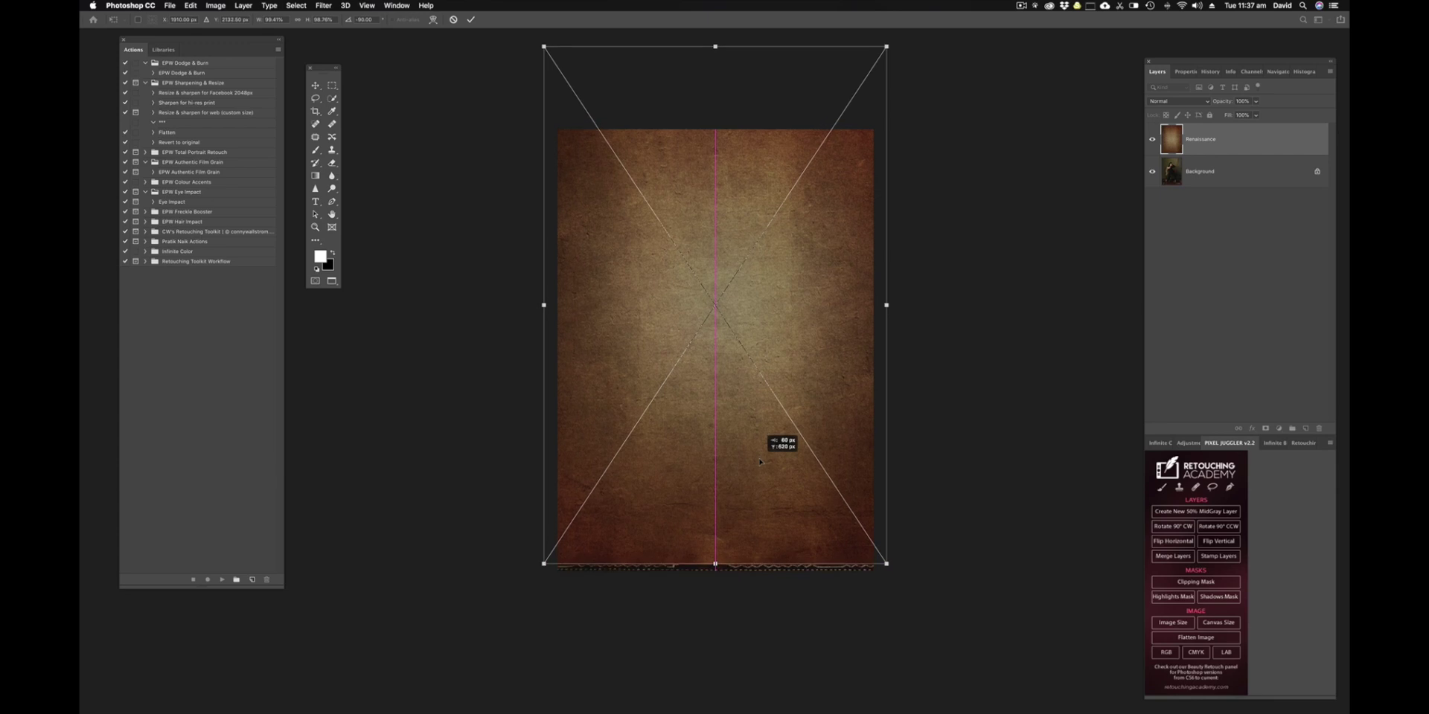
{"action": "left_click_drag", "start_coordinate": [760, 461], "coordinate": [760, 462]}
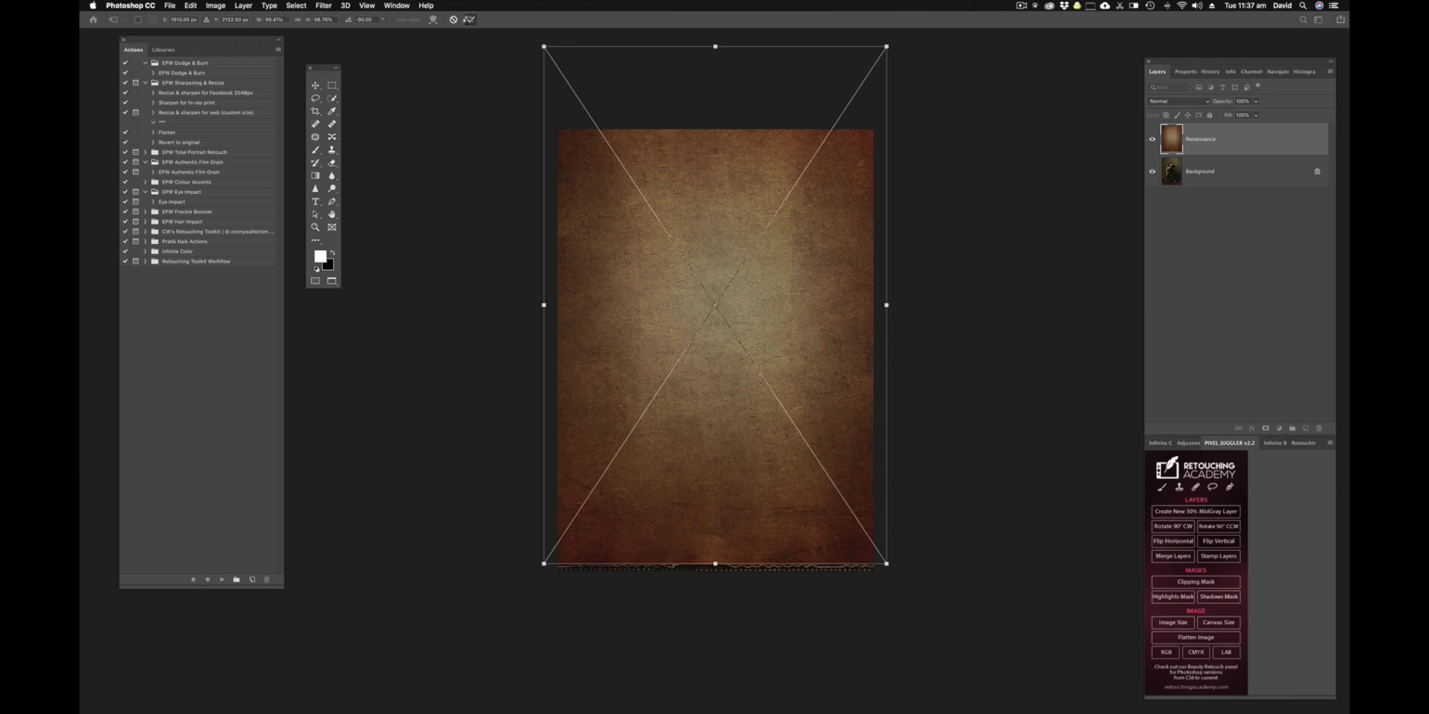
{"action": "left_click", "coordinate": [470, 20]}
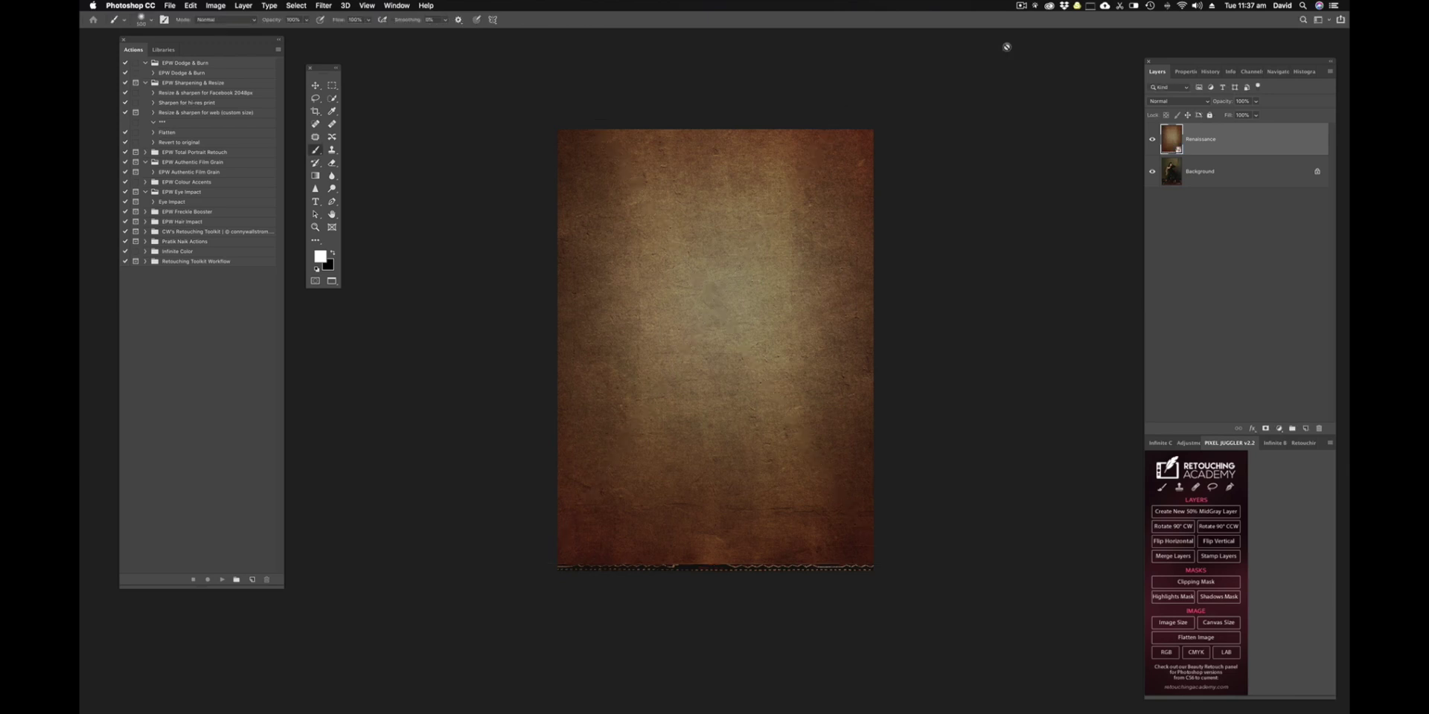
Set the Renaissance texture layer to Overlay blend mode at about 45% opacity
{"action": "left_click", "coordinate": [1166, 104]}
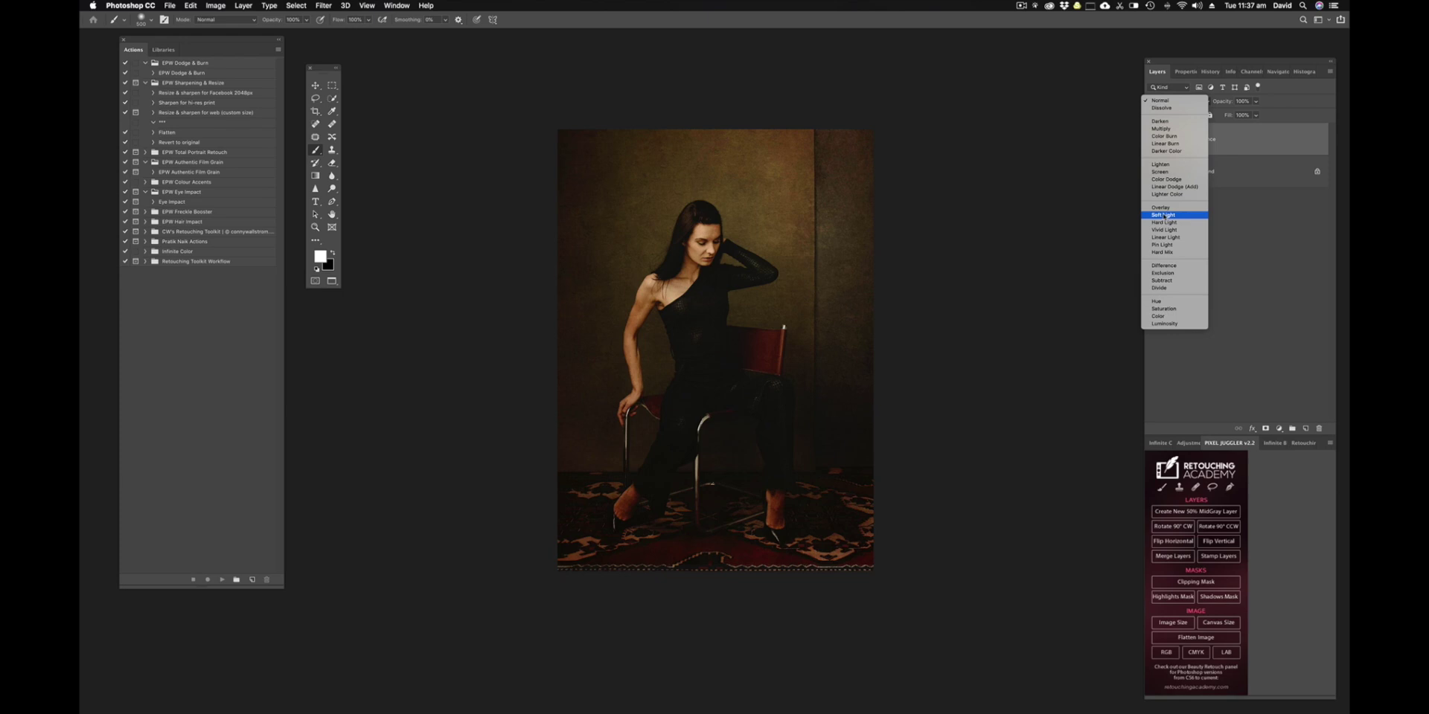
{"action": "left_click", "coordinate": [1165, 211]}
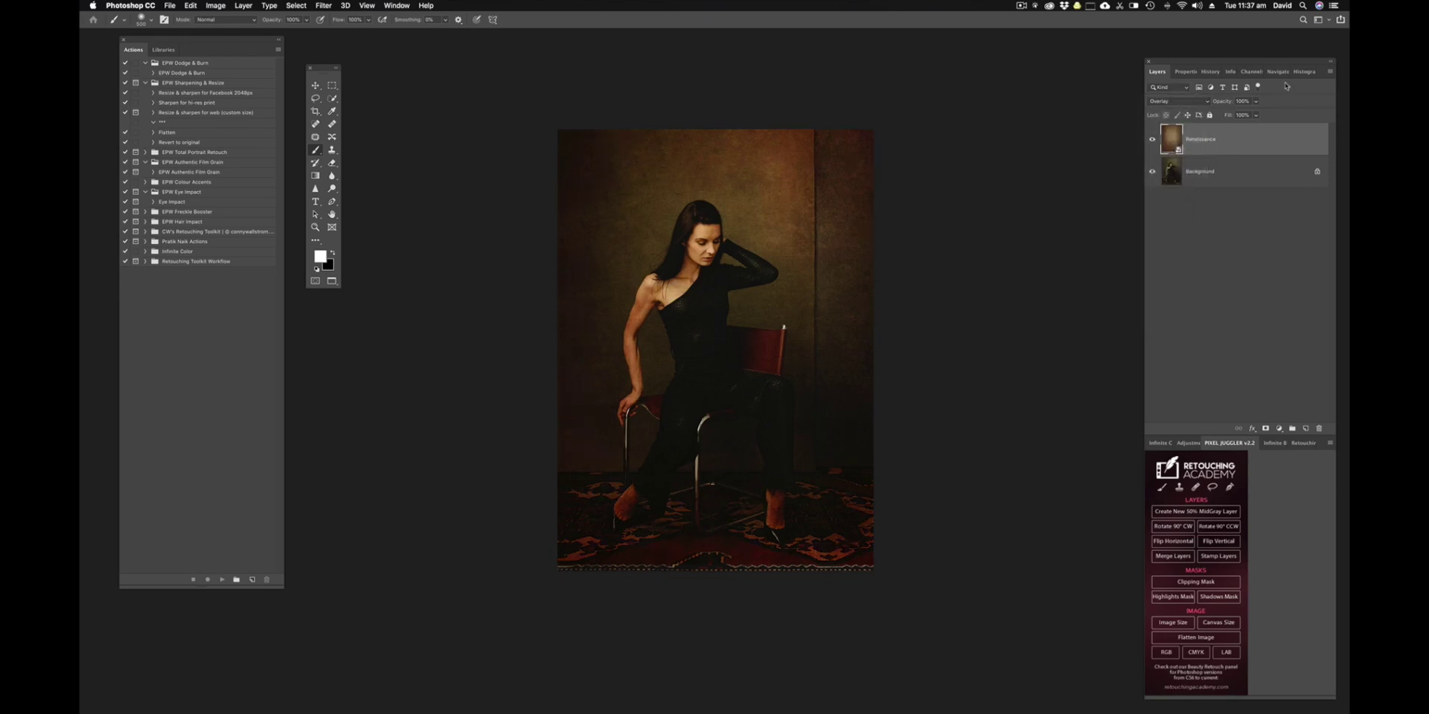
{"action": "left_click", "coordinate": [1256, 102]}
{"action": "left_click_drag", "start_coordinate": [1256, 113], "coordinate": [1232, 116]}
{"action": "left_click", "coordinate": [1226, 175]}
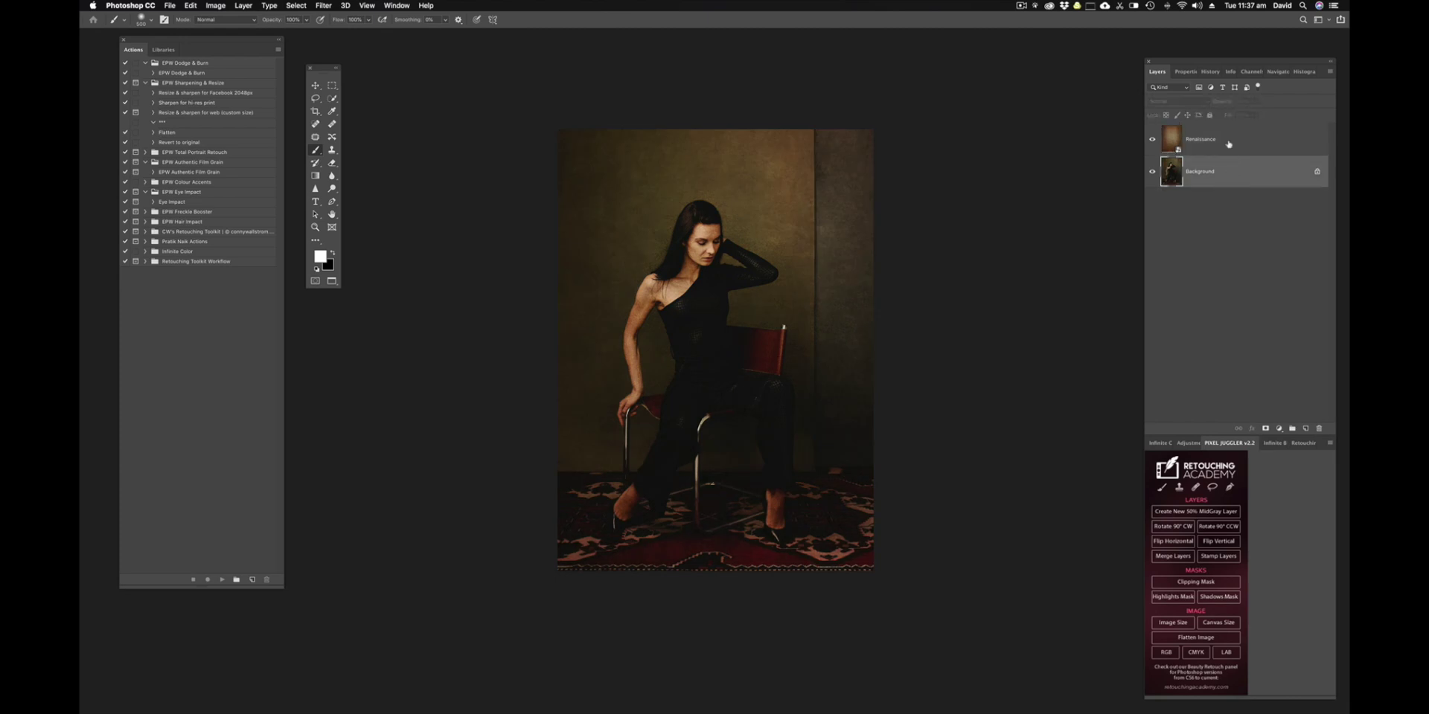
{"action": "left_click", "coordinate": [1213, 142]}
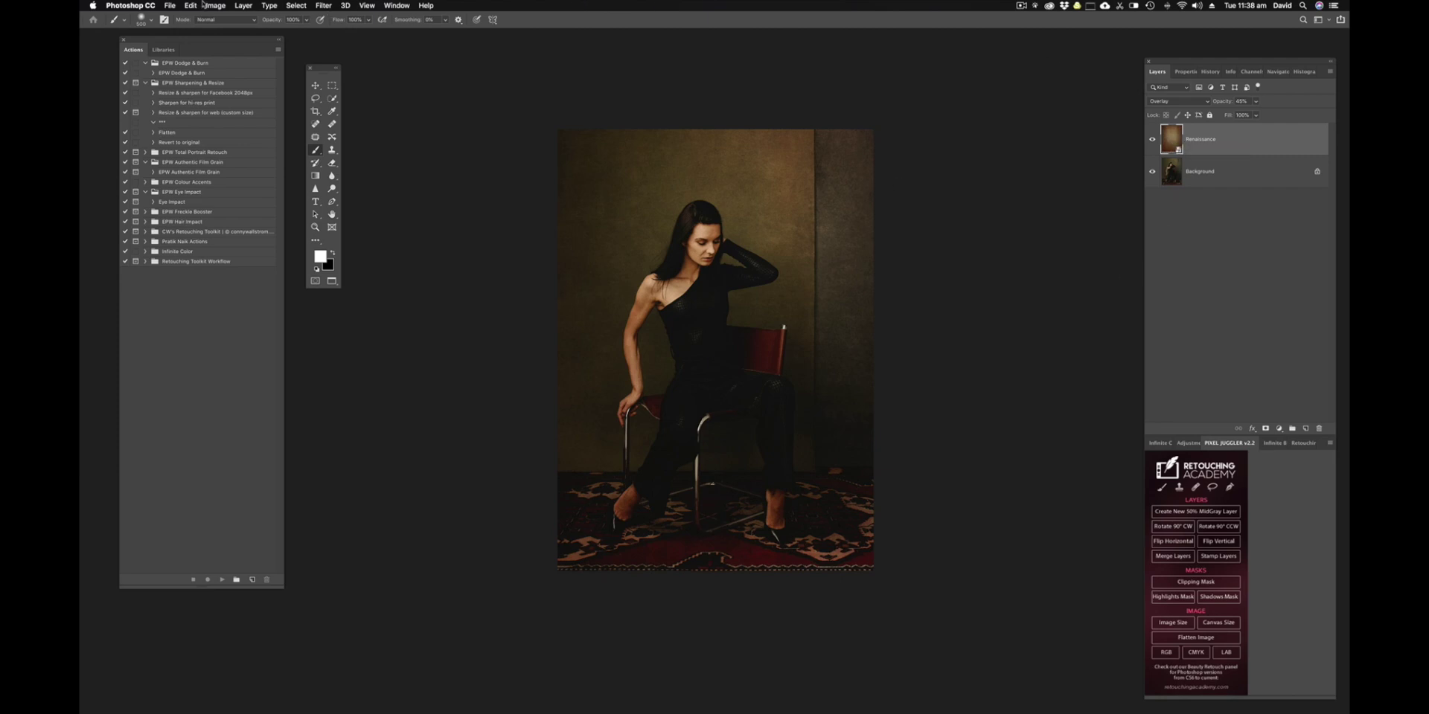
Apply a Black & White adjustment to the texture and toggle its visibility to compare
{"action": "left_click", "coordinate": [218, 6]}
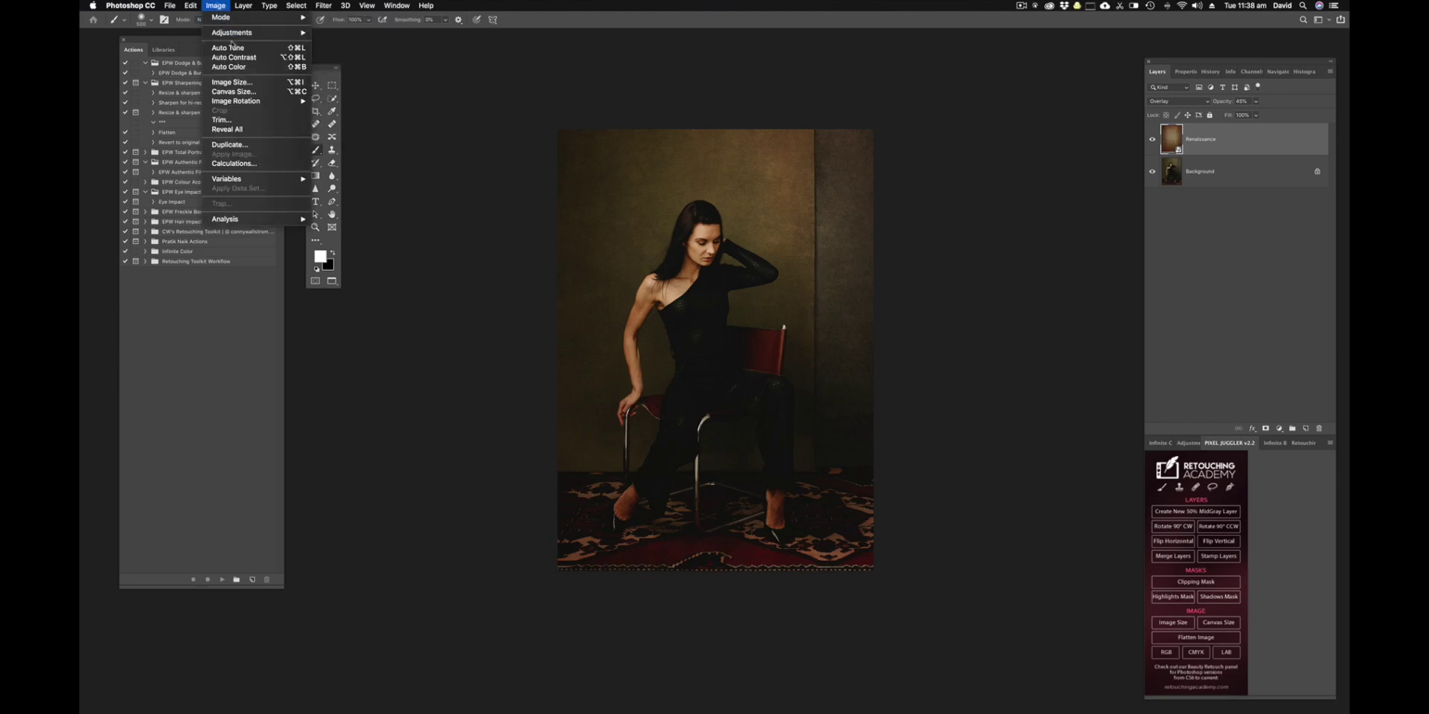
{"action": "mouse_move", "coordinate": [232, 37]}
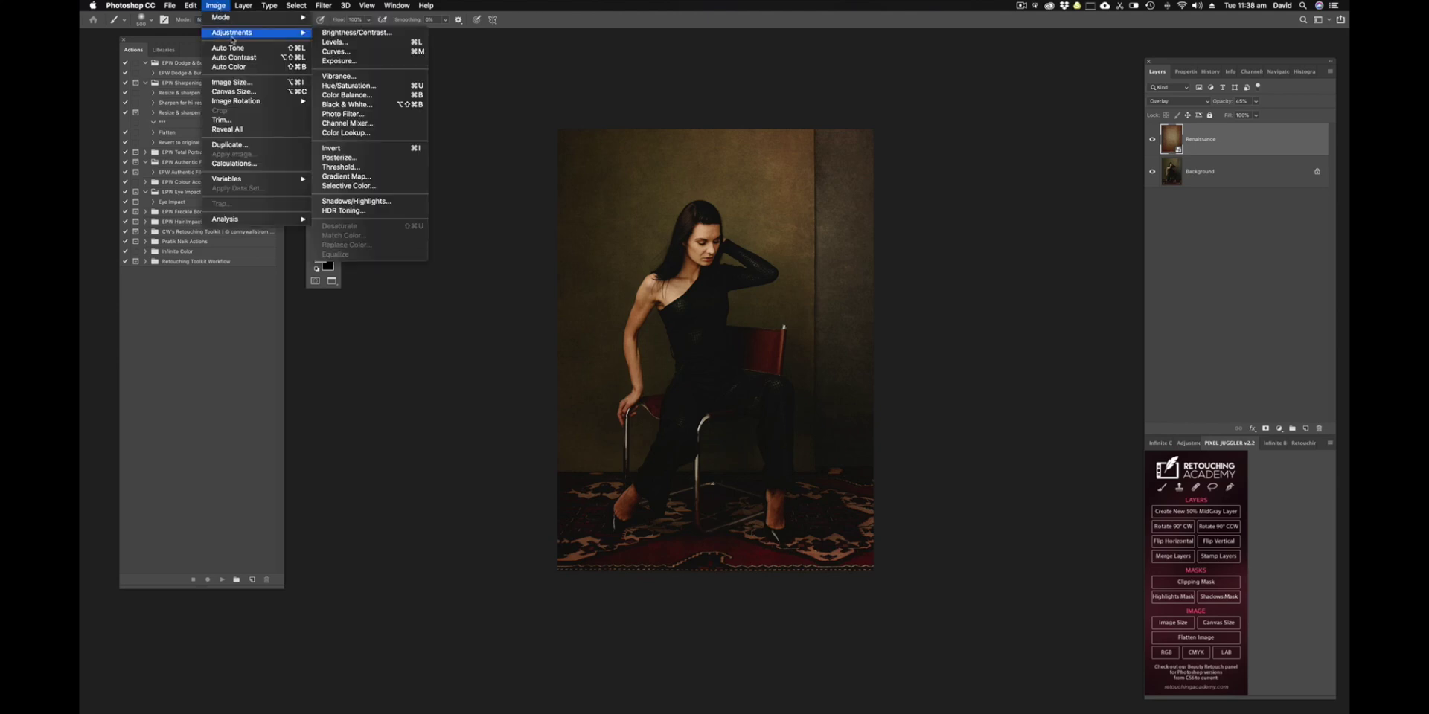
{"action": "left_click", "coordinate": [348, 105]}
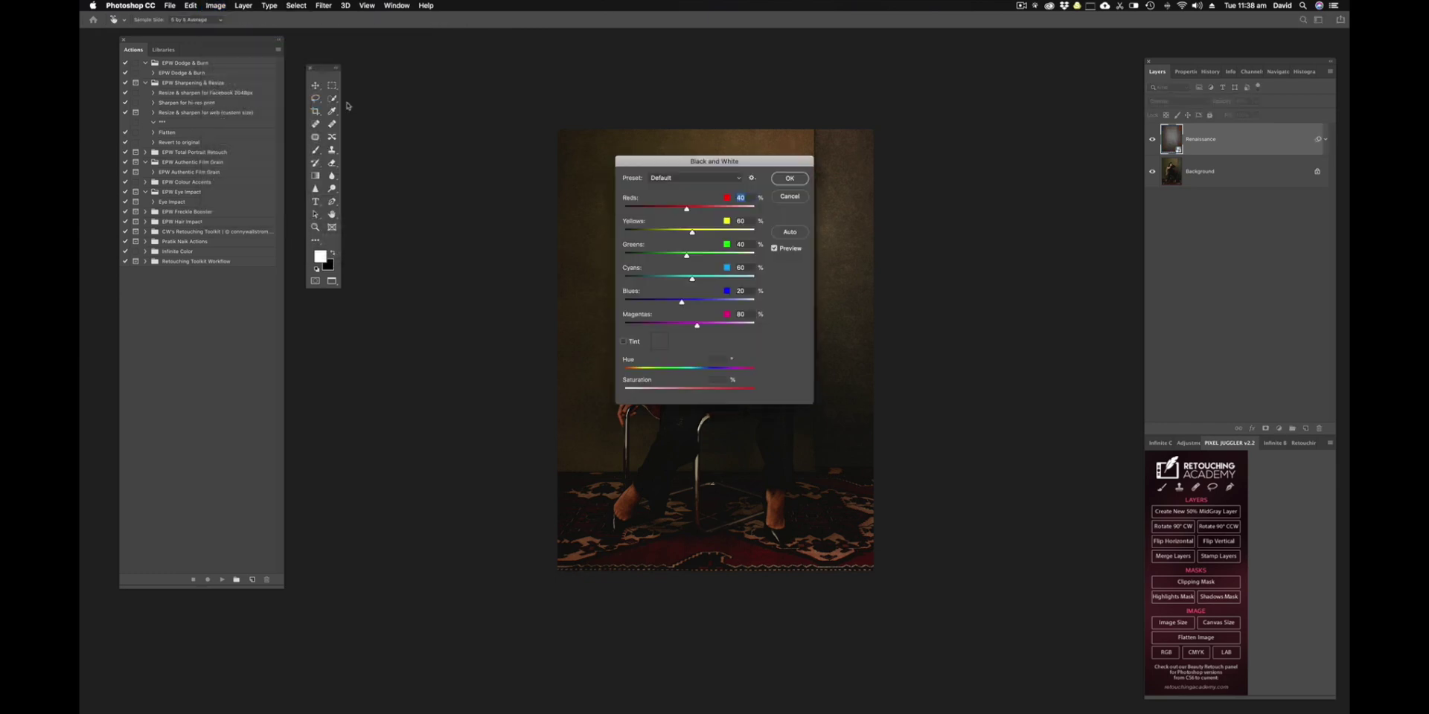
{"action": "left_click", "coordinate": [790, 179]}
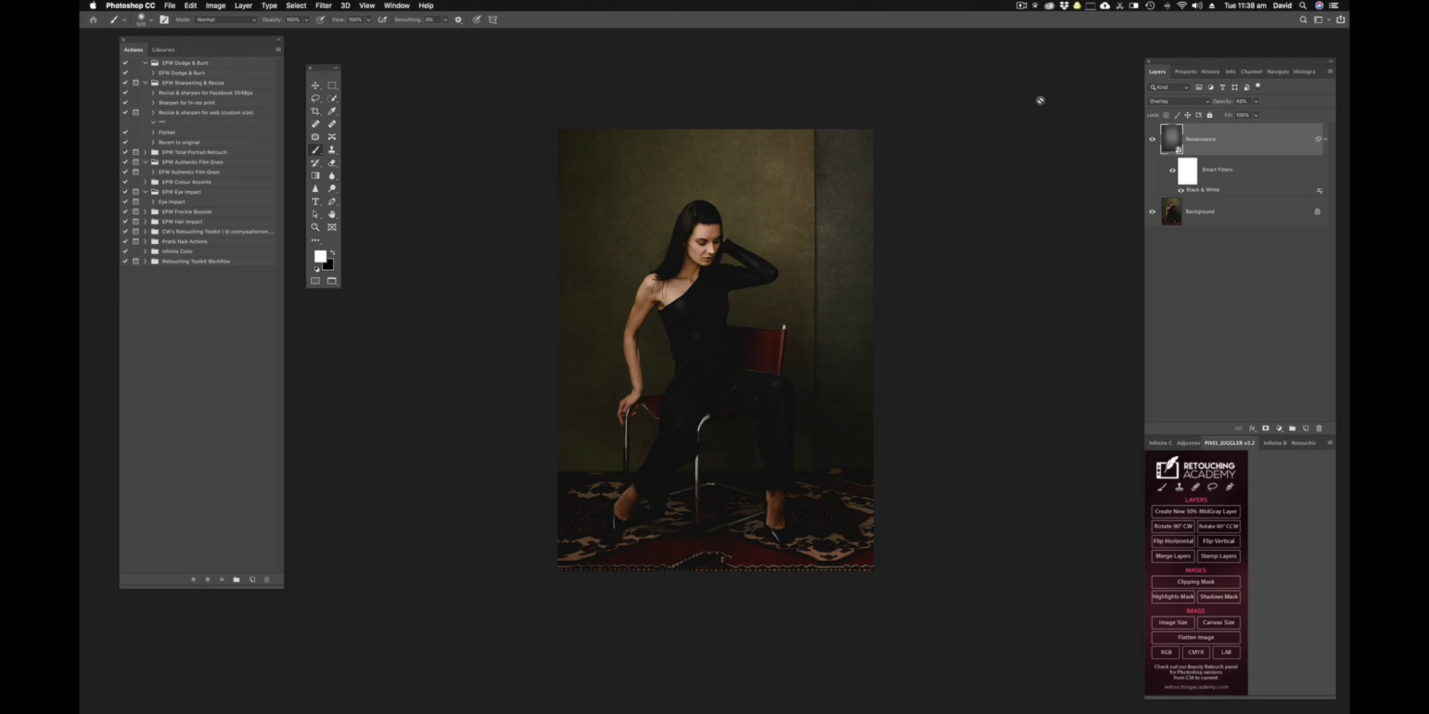
{"action": "left_click", "coordinate": [1152, 139]}
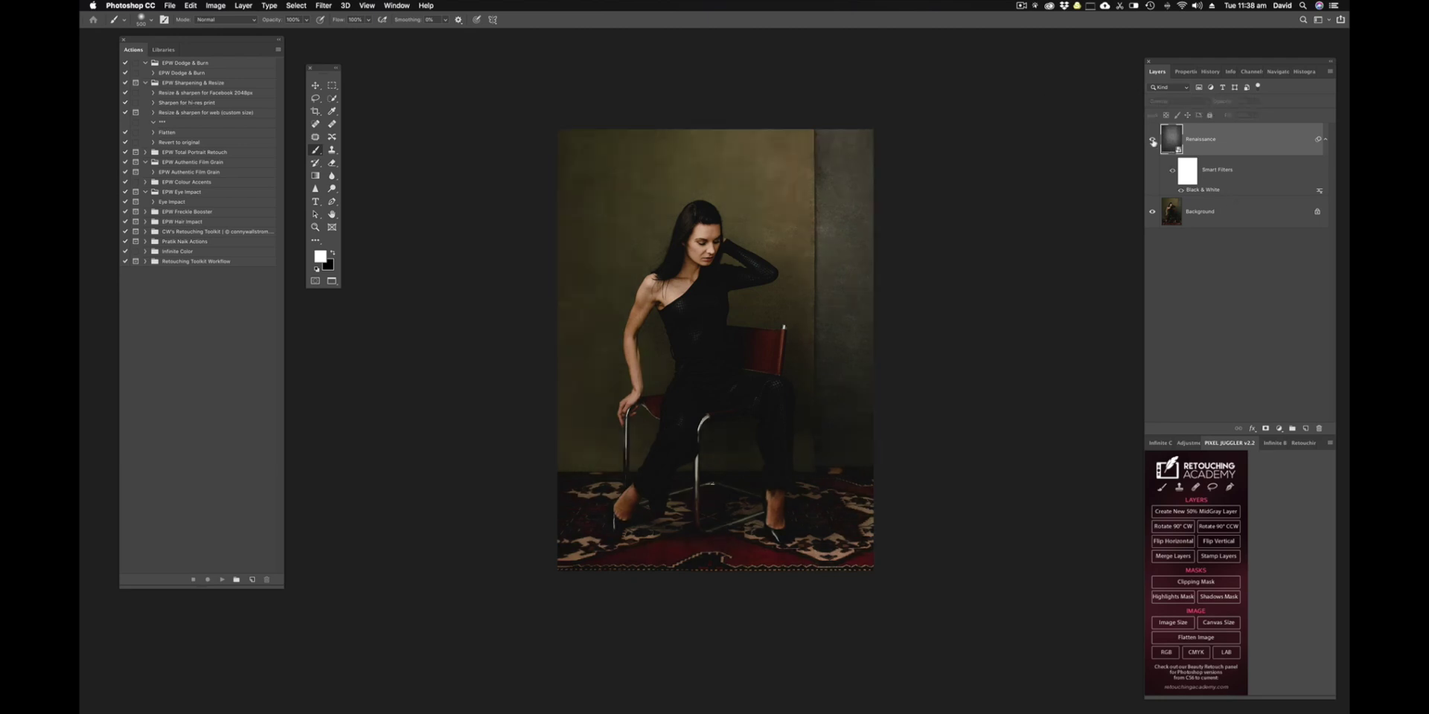
{"action": "left_click", "coordinate": [1152, 139]}
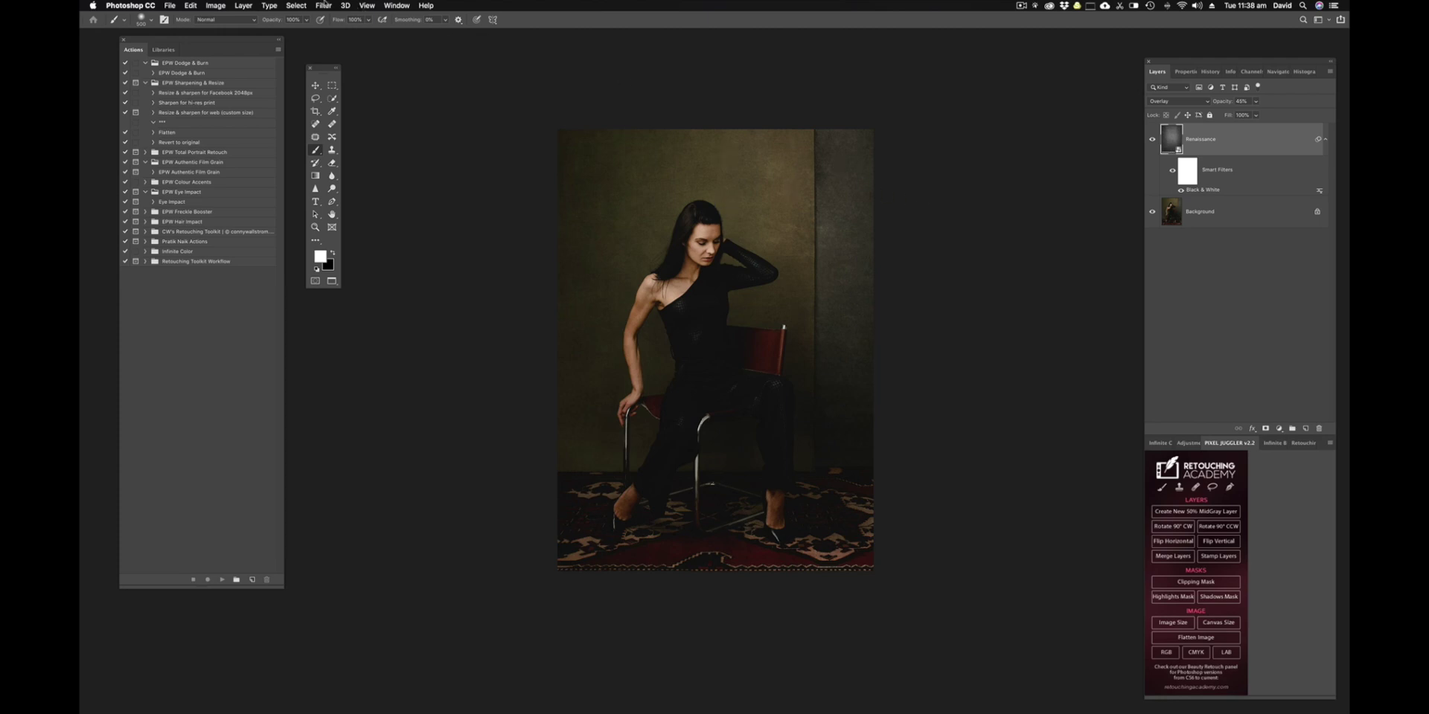
Add a Gaussian Blur smart filter with a 4.3-pixel radius to the Renaissance texture
{"action": "left_click", "coordinate": [325, 4]}
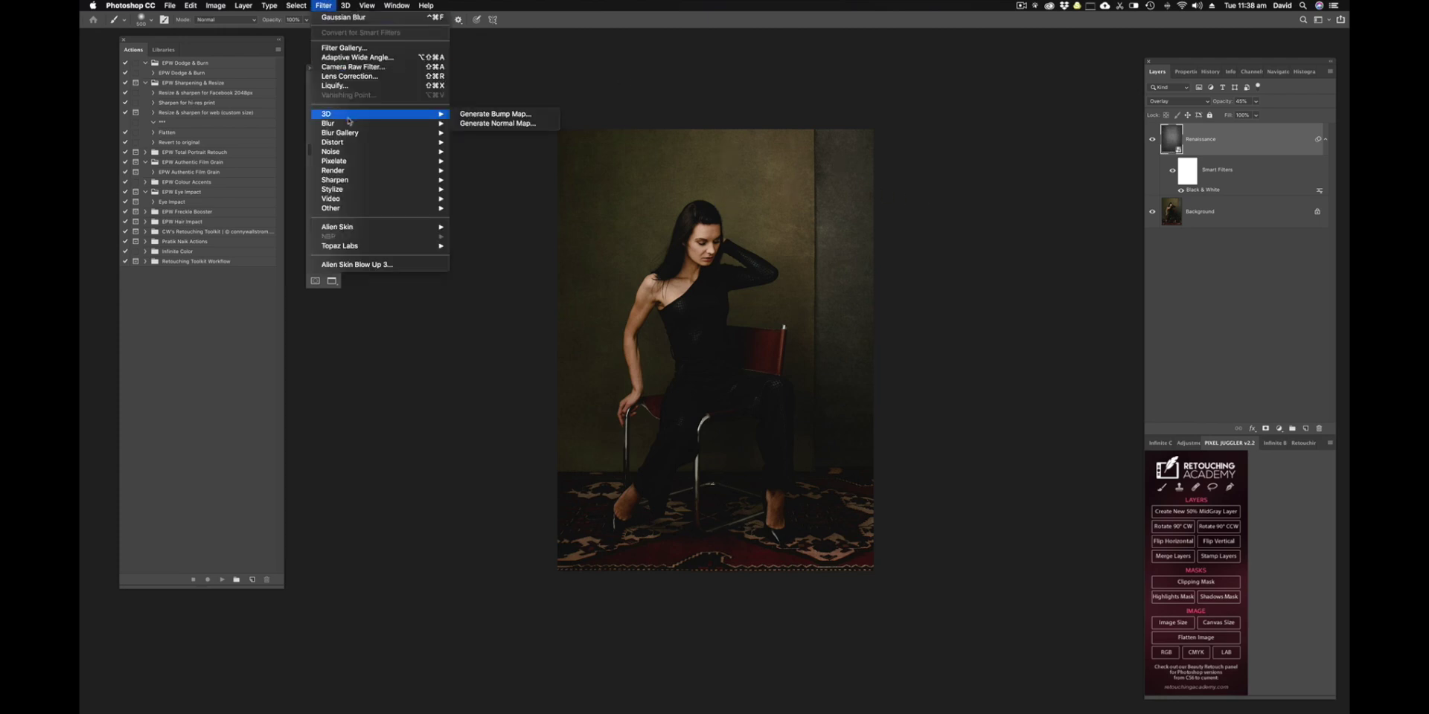
{"action": "mouse_move", "coordinate": [345, 127]}
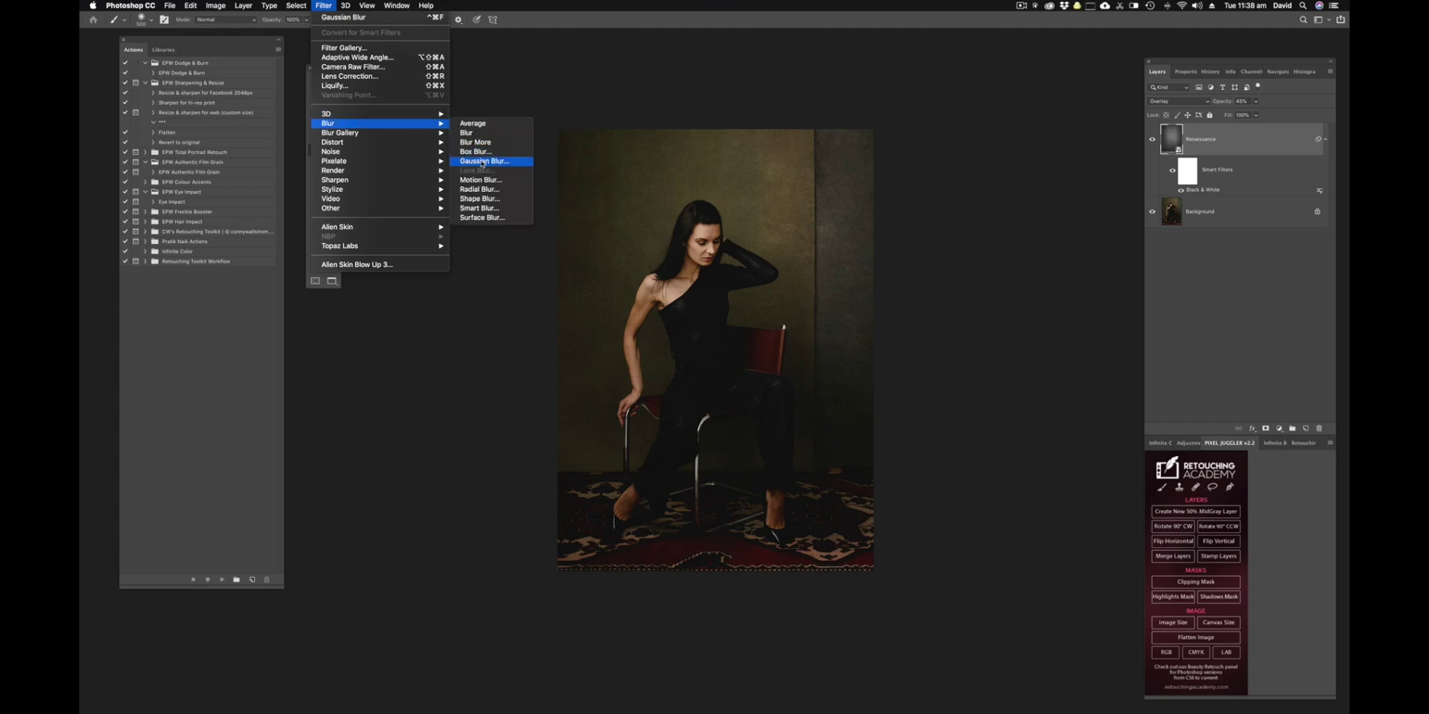
{"action": "left_click", "coordinate": [482, 162]}
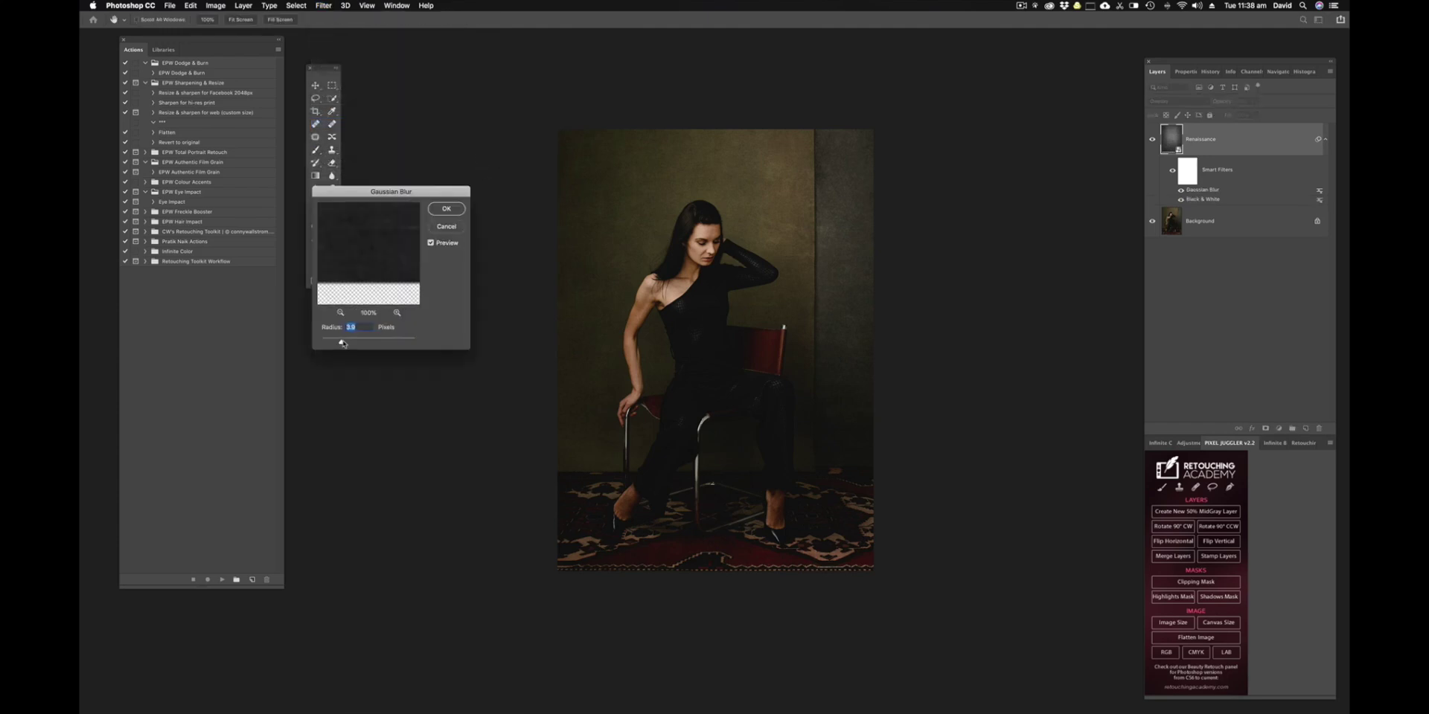
{"action": "left_click_drag", "start_coordinate": [343, 343], "coordinate": [344, 343]}
{"action": "left_click", "coordinate": [446, 211]}
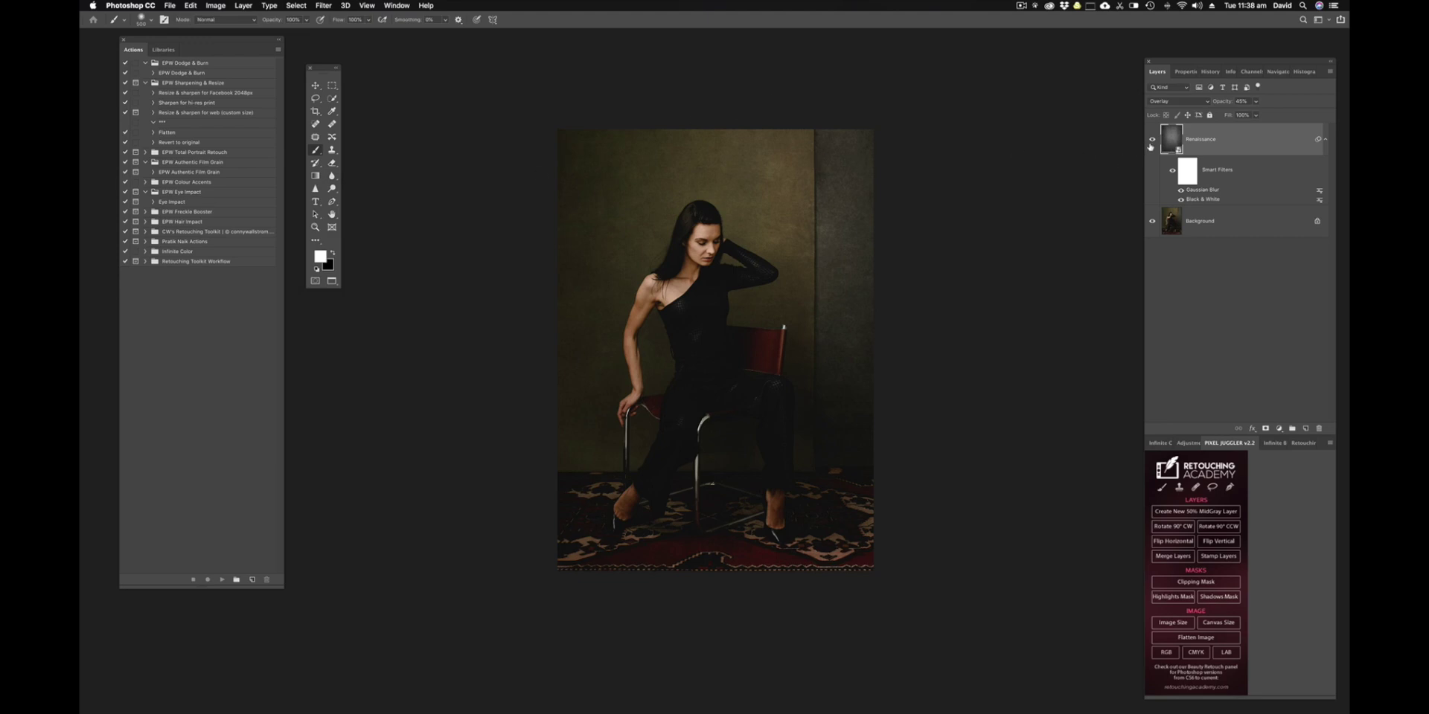
Toggle the Renaissance layer's visibility to compare the blurred texture with the bare portrait
{"action": "left_click", "coordinate": [1152, 139]}
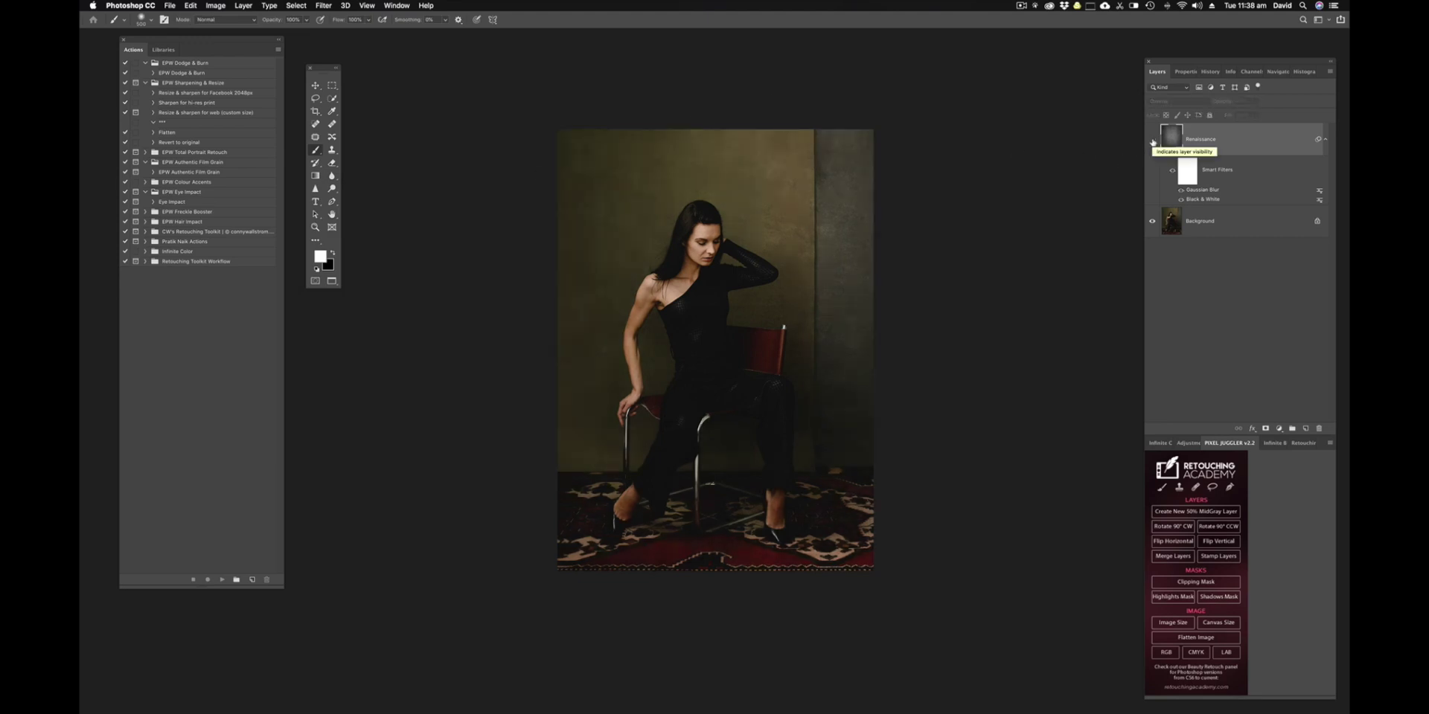
{"action": "left_click", "coordinate": [1152, 140]}
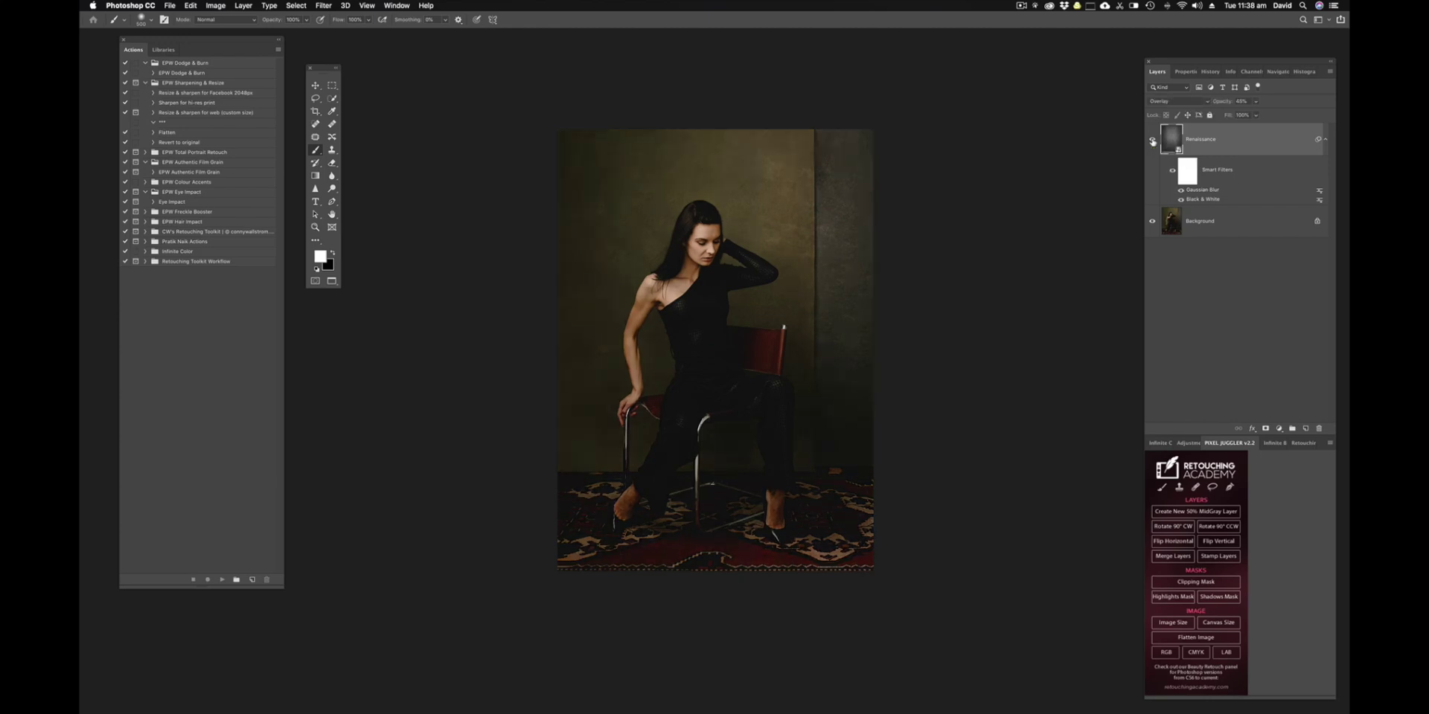
{"action": "left_click", "coordinate": [1151, 140]}
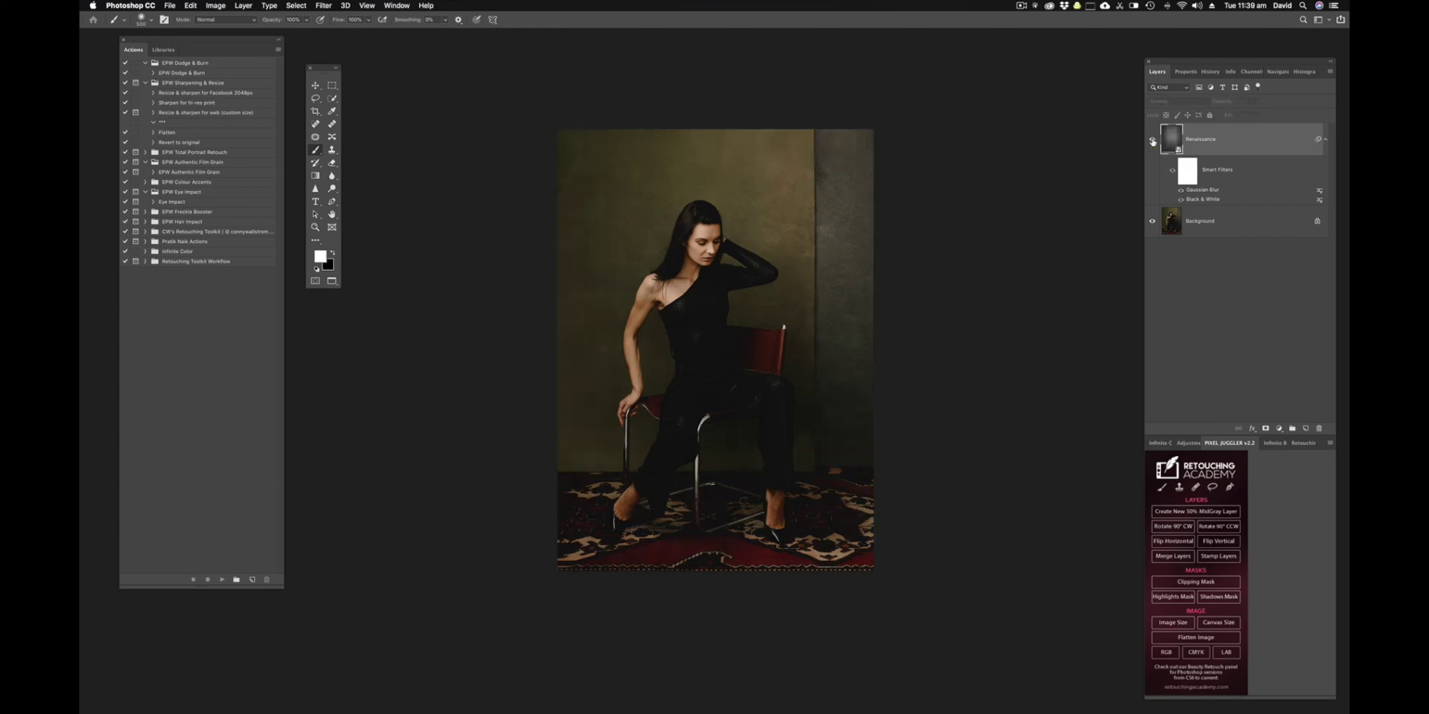
{"action": "left_click", "coordinate": [1151, 140]}
Add a Brightness/Contrast adjustment raising brightness to about 28, then compare with the layer hidden
{"action": "left_click", "coordinate": [325, 5]}
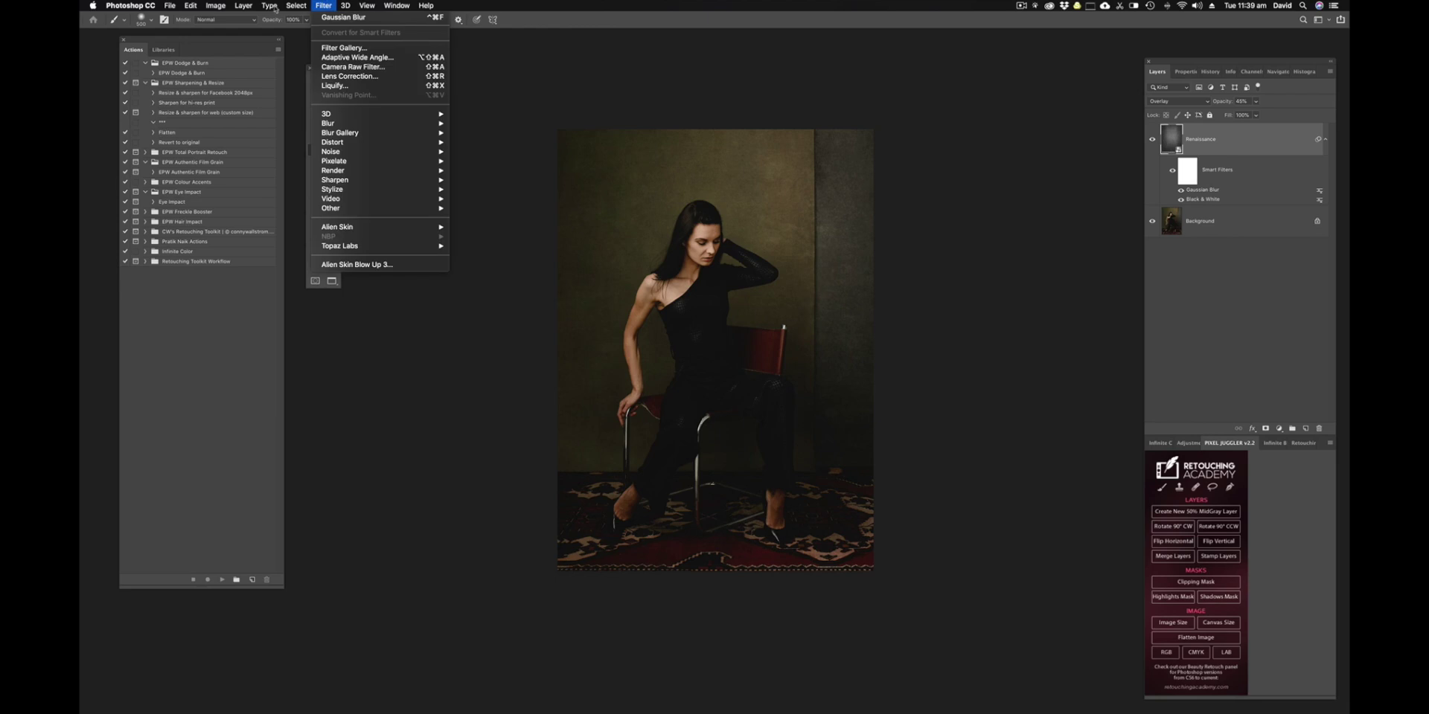
{"action": "mouse_move", "coordinate": [216, 8]}
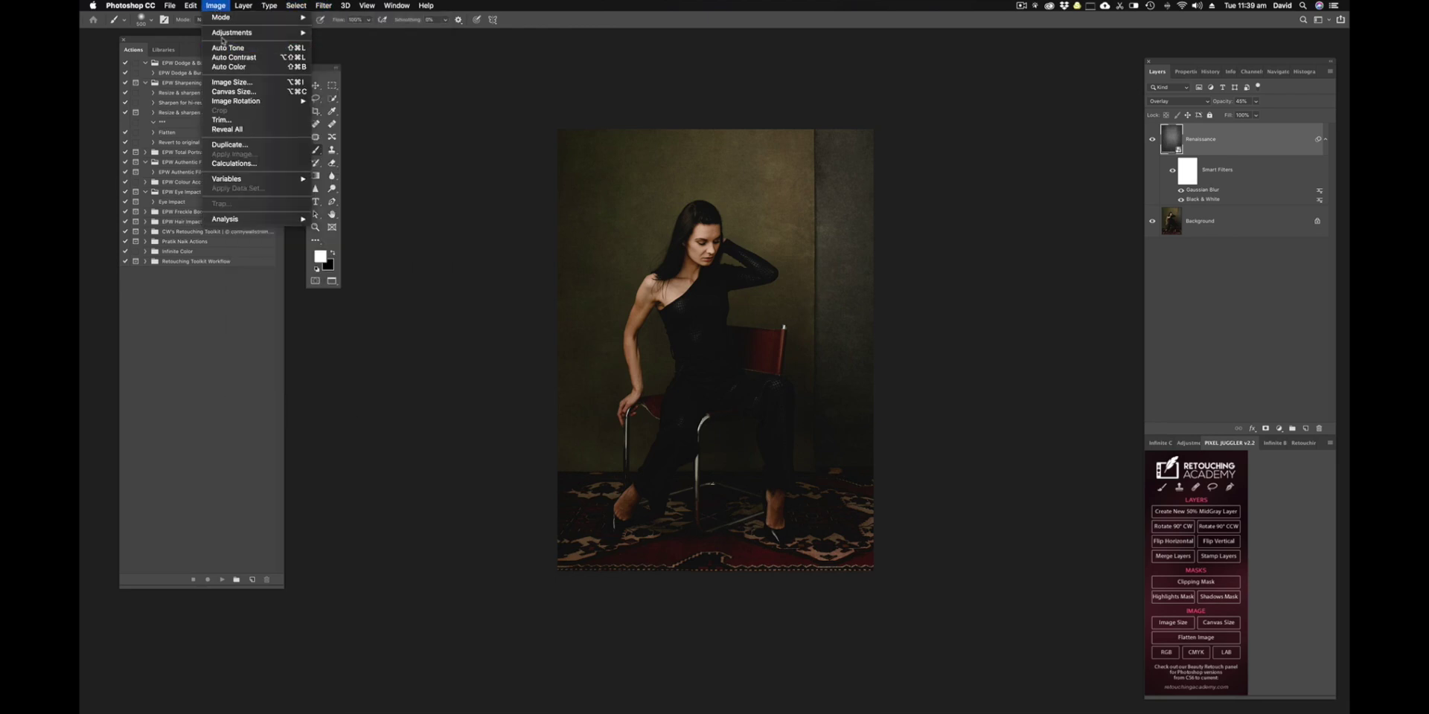
{"action": "mouse_move", "coordinate": [225, 37]}
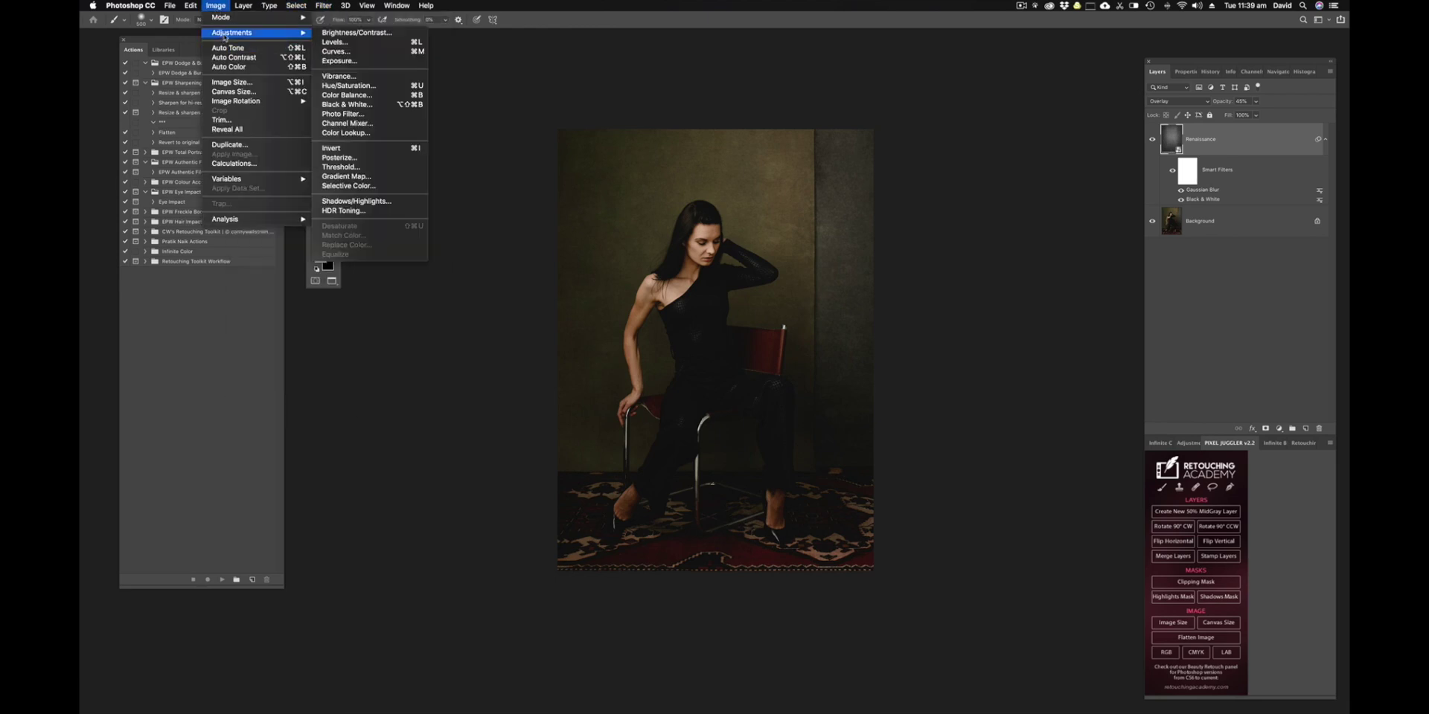
{"action": "left_click", "coordinate": [349, 32]}
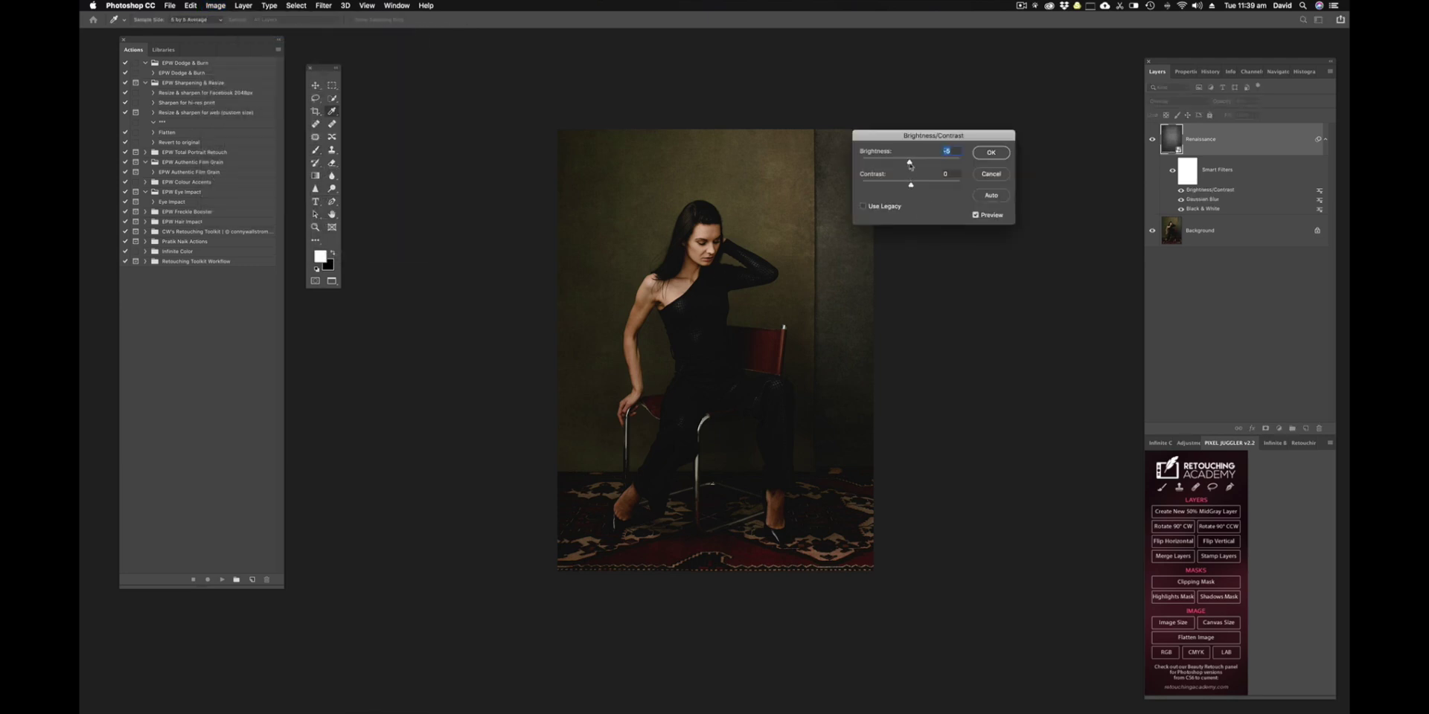
{"action": "left_click_drag", "start_coordinate": [909, 165], "coordinate": [927, 165]}
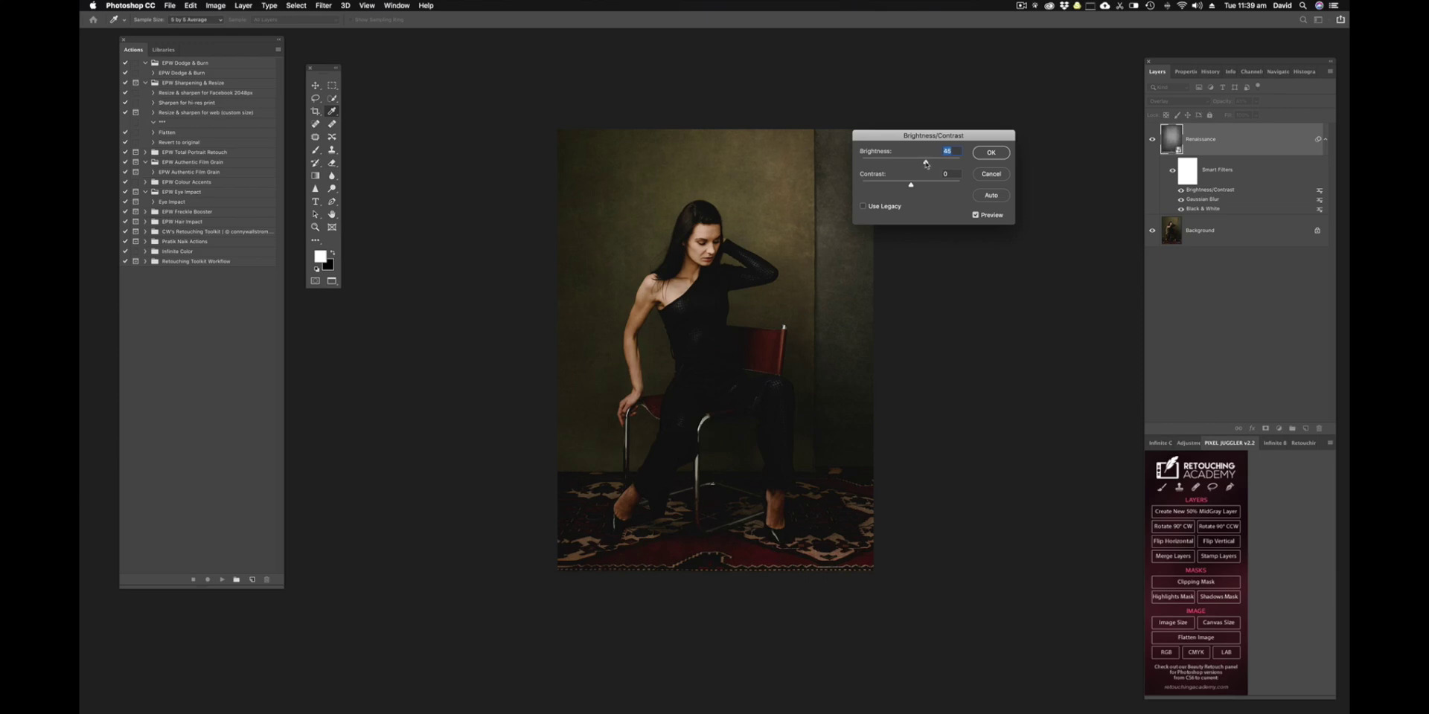
{"action": "left_click", "coordinate": [991, 152]}
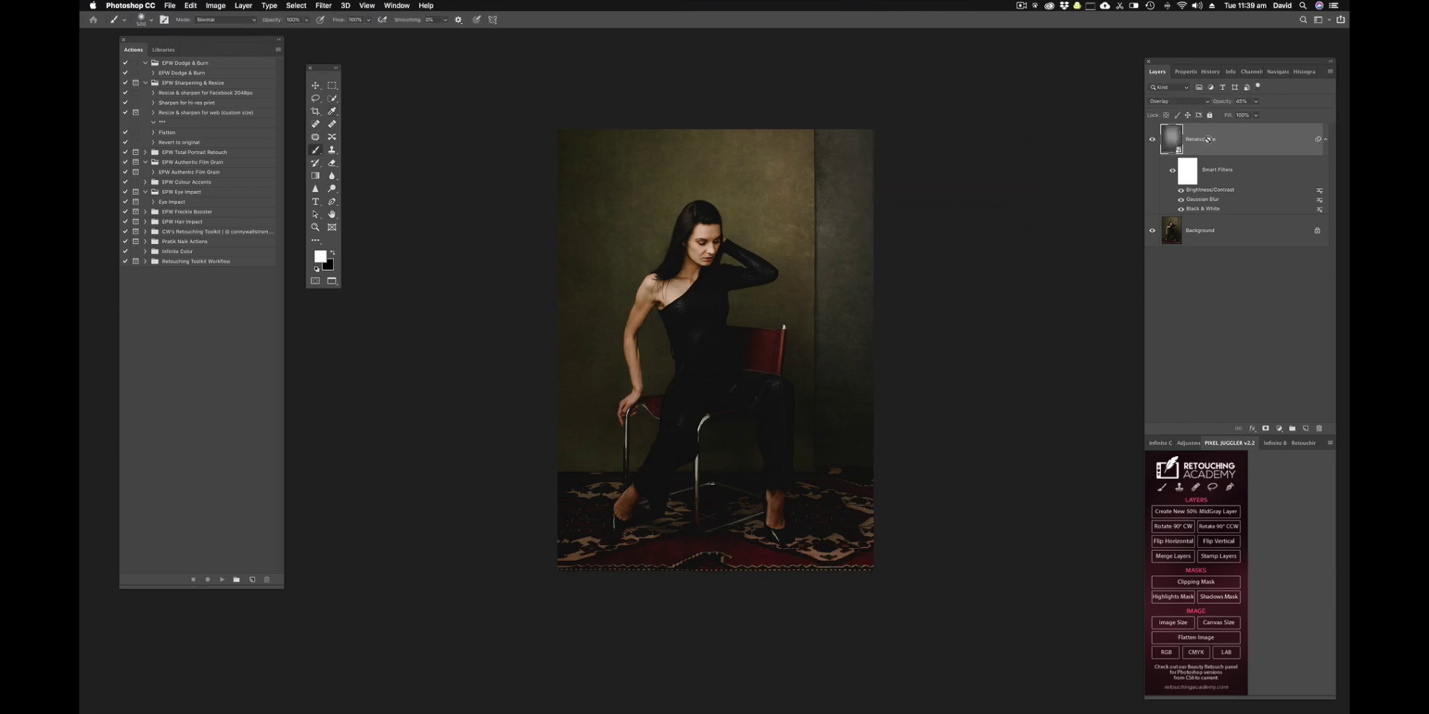
{"action": "left_click", "coordinate": [1152, 139]}
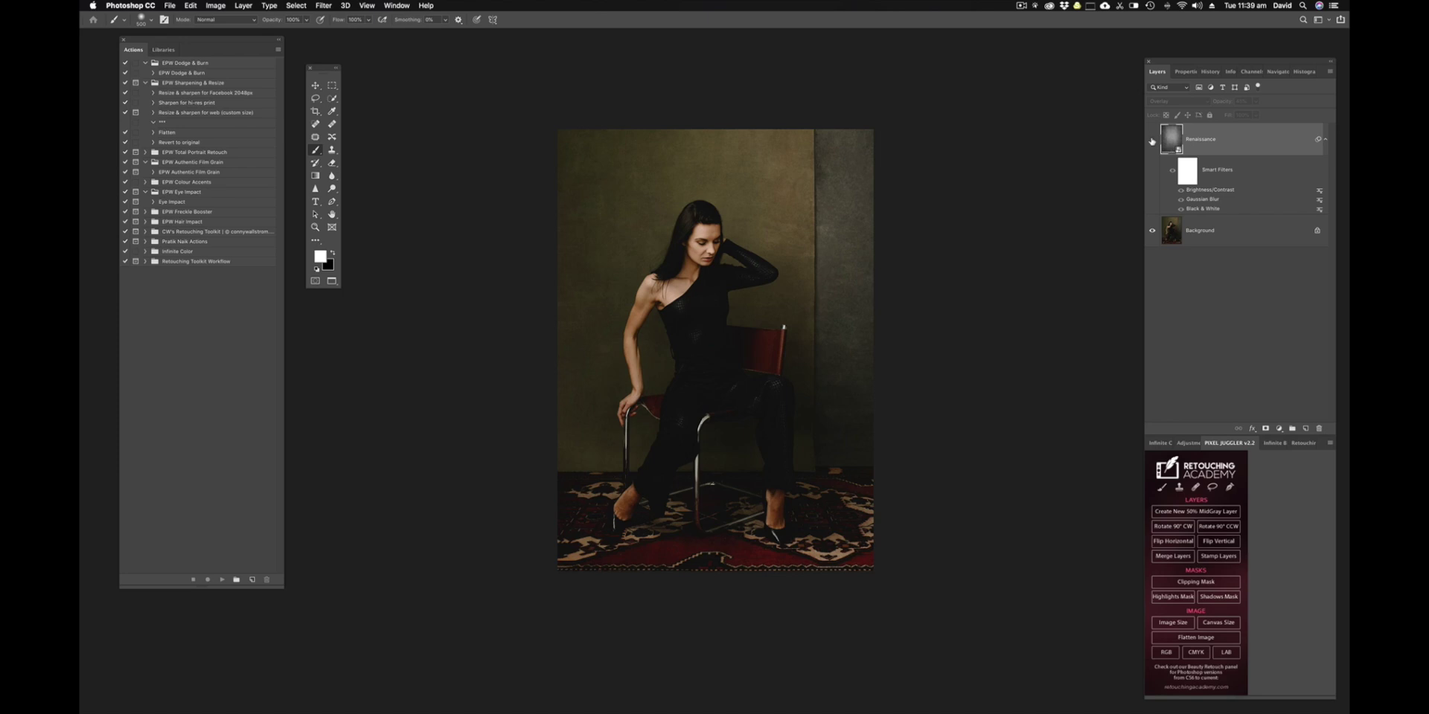
{"action": "left_click", "coordinate": [1152, 139]}
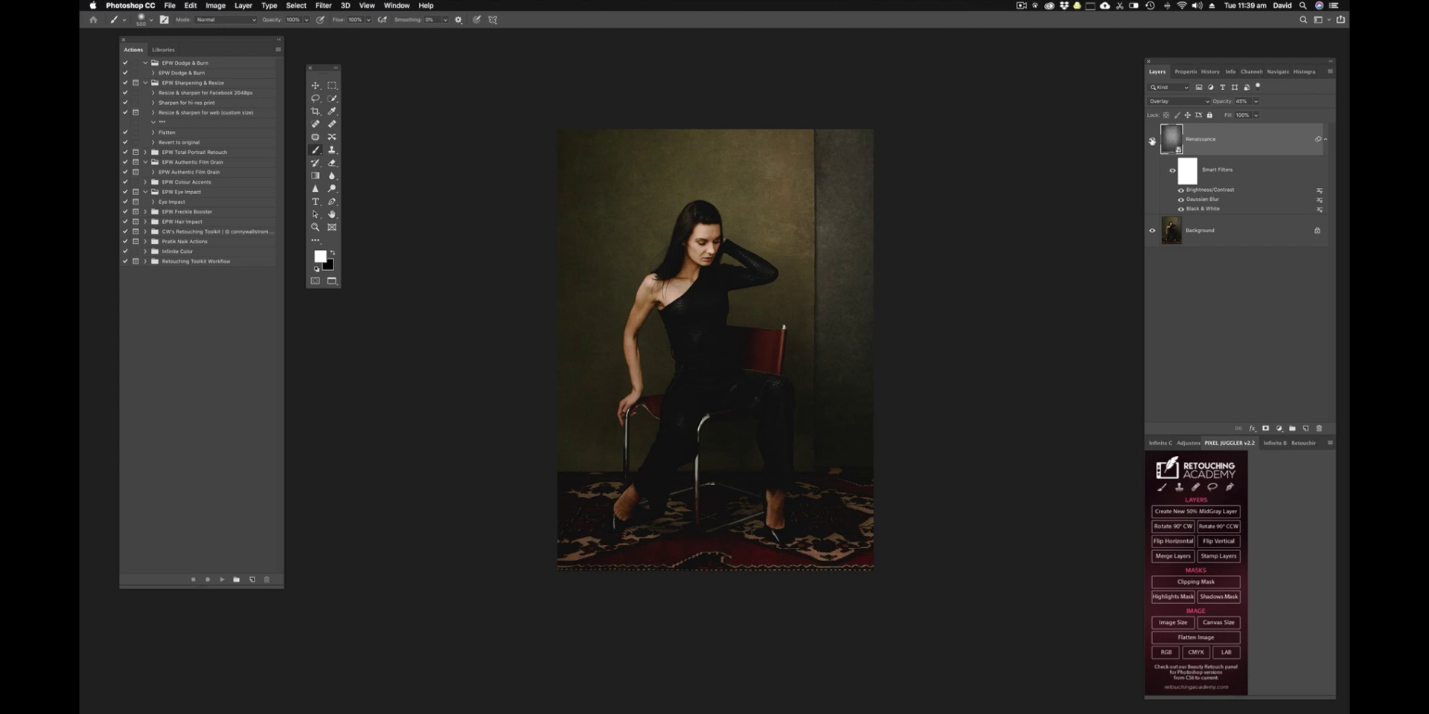
Add a layer mask to the Renaissance layer, set the brush to 250, and show the red overlay
{"action": "left_click", "coordinate": [1265, 428]}
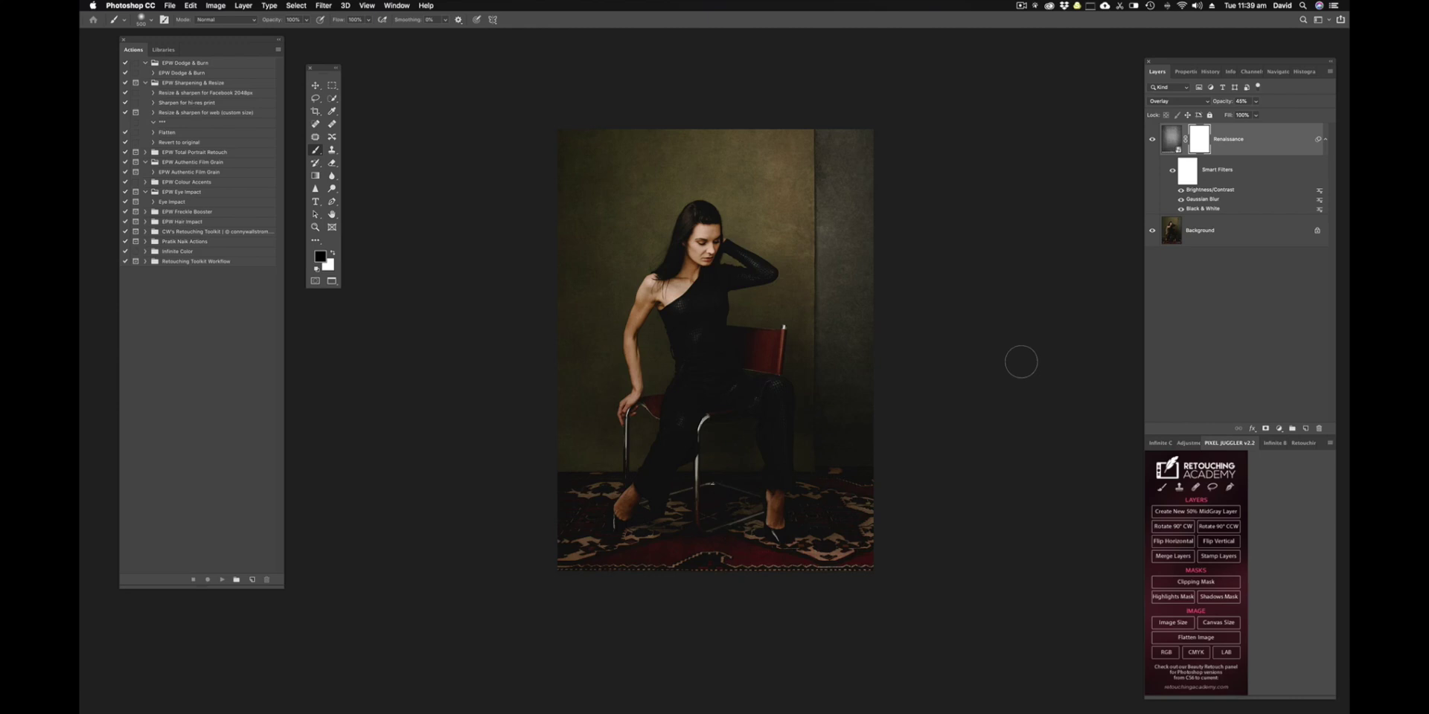
{"action": "key", "text": "bracketleft"}
{"action": "key", "text": "backslash"}
Paint the mask black over the model's face, hair, raised hand and upper arm
{"action": "mouse_move", "coordinate": [705, 227]}
{"action": "left_mouse_down"}
{"action": "mouse_move", "coordinate": [692, 245]}
{"action": "mouse_move", "coordinate": [703, 253]}
{"action": "left_mouse_up"}
{"action": "mouse_move", "coordinate": [698, 208]}
{"action": "left_mouse_down"}
{"action": "mouse_move", "coordinate": [674, 273]}
{"action": "mouse_move", "coordinate": [704, 213]}
{"action": "mouse_move", "coordinate": [648, 288]}
{"action": "mouse_move", "coordinate": [686, 271]}
{"action": "mouse_move", "coordinate": [688, 305]}
{"action": "mouse_move", "coordinate": [723, 279]}
{"action": "mouse_move", "coordinate": [710, 253]}
{"action": "mouse_move", "coordinate": [705, 266]}
{"action": "mouse_move", "coordinate": [699, 216]}
{"action": "left_mouse_up"}
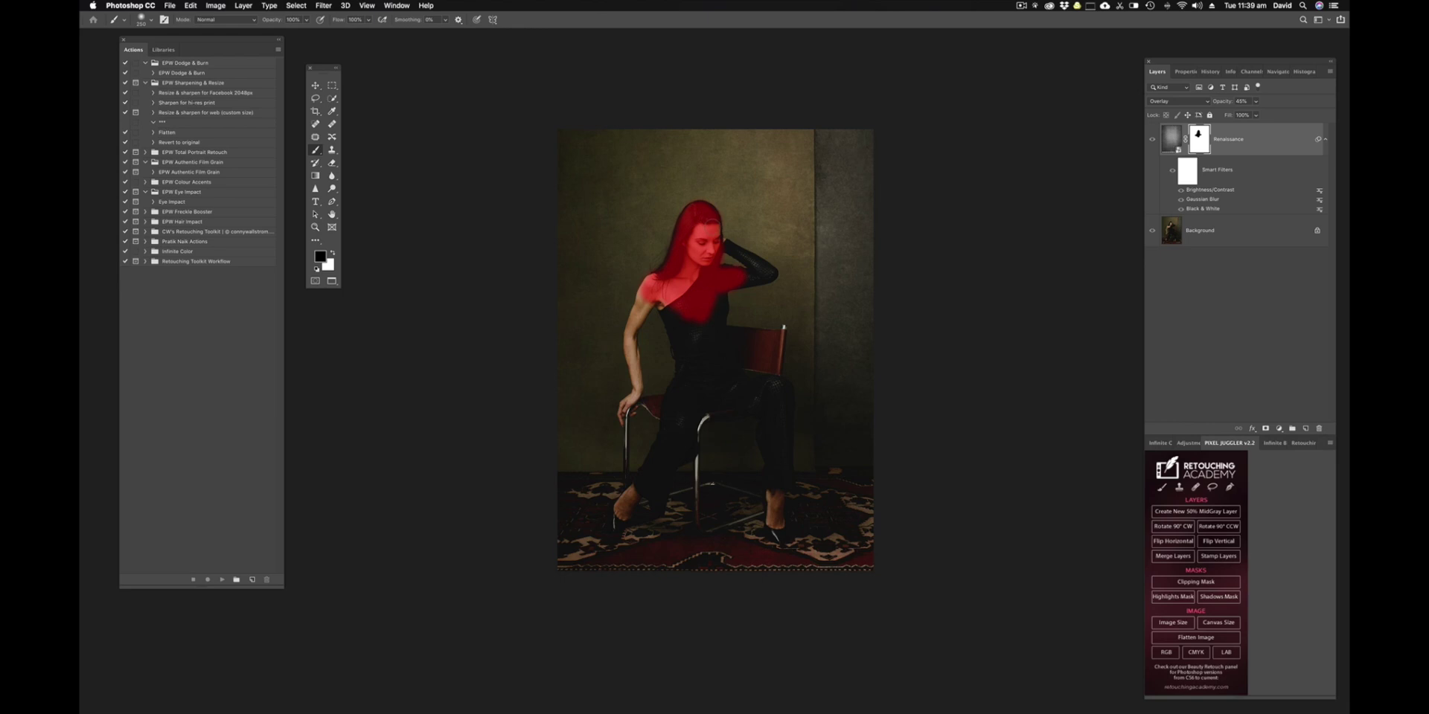
{"action": "key", "text": "bracketleft"}
{"action": "key", "text": "bracketleft"}
{"action": "mouse_move", "coordinate": [731, 248]}
{"action": "left_mouse_down"}
{"action": "mouse_move", "coordinate": [766, 270]}
{"action": "mouse_move", "coordinate": [737, 277]}
{"action": "left_mouse_up"}
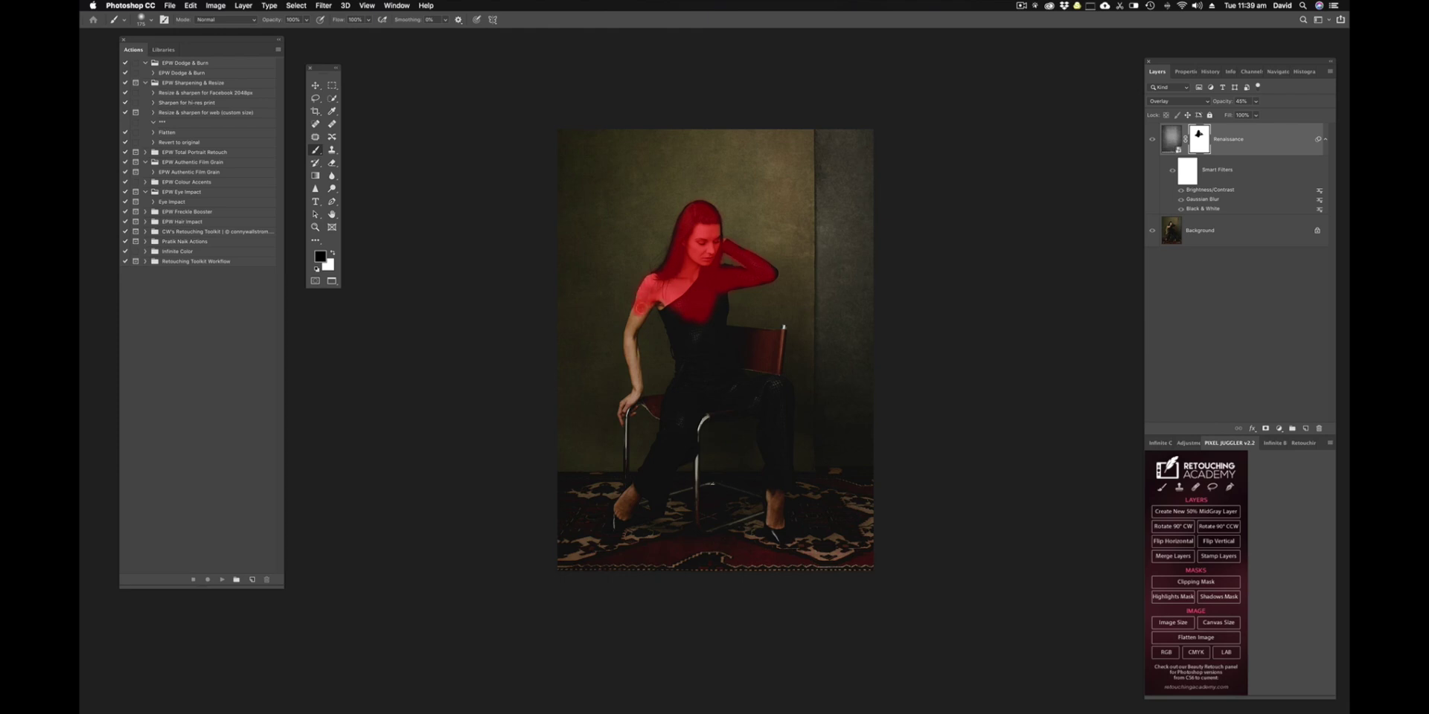
{"action": "left_click_drag", "start_coordinate": [640, 306], "coordinate": [636, 383]}
Mask the texture off the torso, leg and rug near the foot, enlarging the brush to 200
{"action": "mouse_move", "coordinate": [666, 311]}
{"action": "left_mouse_down"}
{"action": "mouse_move", "coordinate": [701, 356]}
{"action": "mouse_move", "coordinate": [721, 300]}
{"action": "mouse_move", "coordinate": [712, 348]}
{"action": "mouse_move", "coordinate": [734, 362]}
{"action": "mouse_move", "coordinate": [710, 355]}
{"action": "mouse_move", "coordinate": [742, 343]}
{"action": "mouse_move", "coordinate": [731, 333]}
{"action": "mouse_move", "coordinate": [776, 335]}
{"action": "mouse_move", "coordinate": [762, 373]}
{"action": "mouse_move", "coordinate": [744, 347]}
{"action": "mouse_move", "coordinate": [728, 385]}
{"action": "mouse_move", "coordinate": [711, 363]}
{"action": "mouse_move", "coordinate": [693, 393]}
{"action": "mouse_move", "coordinate": [678, 346]}
{"action": "mouse_move", "coordinate": [666, 407]}
{"action": "mouse_move", "coordinate": [644, 409]}
{"action": "mouse_move", "coordinate": [659, 400]}
{"action": "mouse_move", "coordinate": [661, 418]}
{"action": "mouse_move", "coordinate": [706, 391]}
{"action": "mouse_move", "coordinate": [687, 417]}
{"action": "mouse_move", "coordinate": [672, 418]}
{"action": "mouse_move", "coordinate": [748, 380]}
{"action": "mouse_move", "coordinate": [750, 400]}
{"action": "mouse_move", "coordinate": [768, 384]}
{"action": "mouse_move", "coordinate": [786, 392]}
{"action": "mouse_move", "coordinate": [783, 439]}
{"action": "mouse_move", "coordinate": [759, 414]}
{"action": "mouse_move", "coordinate": [775, 411]}
{"action": "mouse_move", "coordinate": [765, 457]}
{"action": "mouse_move", "coordinate": [764, 430]}
{"action": "mouse_move", "coordinate": [768, 457]}
{"action": "mouse_move", "coordinate": [787, 433]}
{"action": "mouse_move", "coordinate": [781, 534]}
{"action": "left_mouse_up"}
{"action": "mouse_move", "coordinate": [659, 439]}
{"action": "left_mouse_down"}
{"action": "mouse_move", "coordinate": [643, 477]}
{"action": "mouse_move", "coordinate": [672, 452]}
{"action": "mouse_move", "coordinate": [652, 518]}
{"action": "mouse_move", "coordinate": [663, 506]}
{"action": "mouse_move", "coordinate": [645, 492]}
{"action": "mouse_move", "coordinate": [614, 540]}
{"action": "mouse_move", "coordinate": [674, 455]}
{"action": "left_mouse_up"}
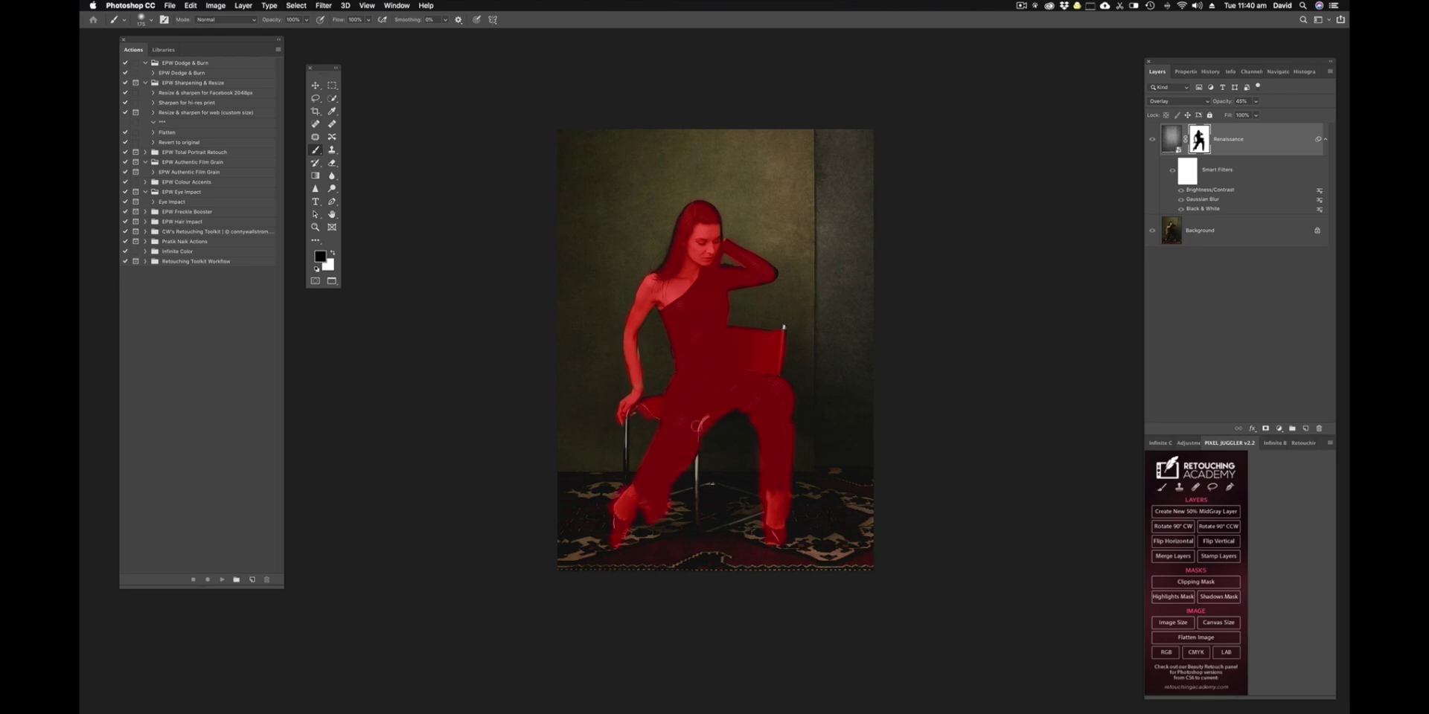
{"action": "key", "text": "bracketright"}
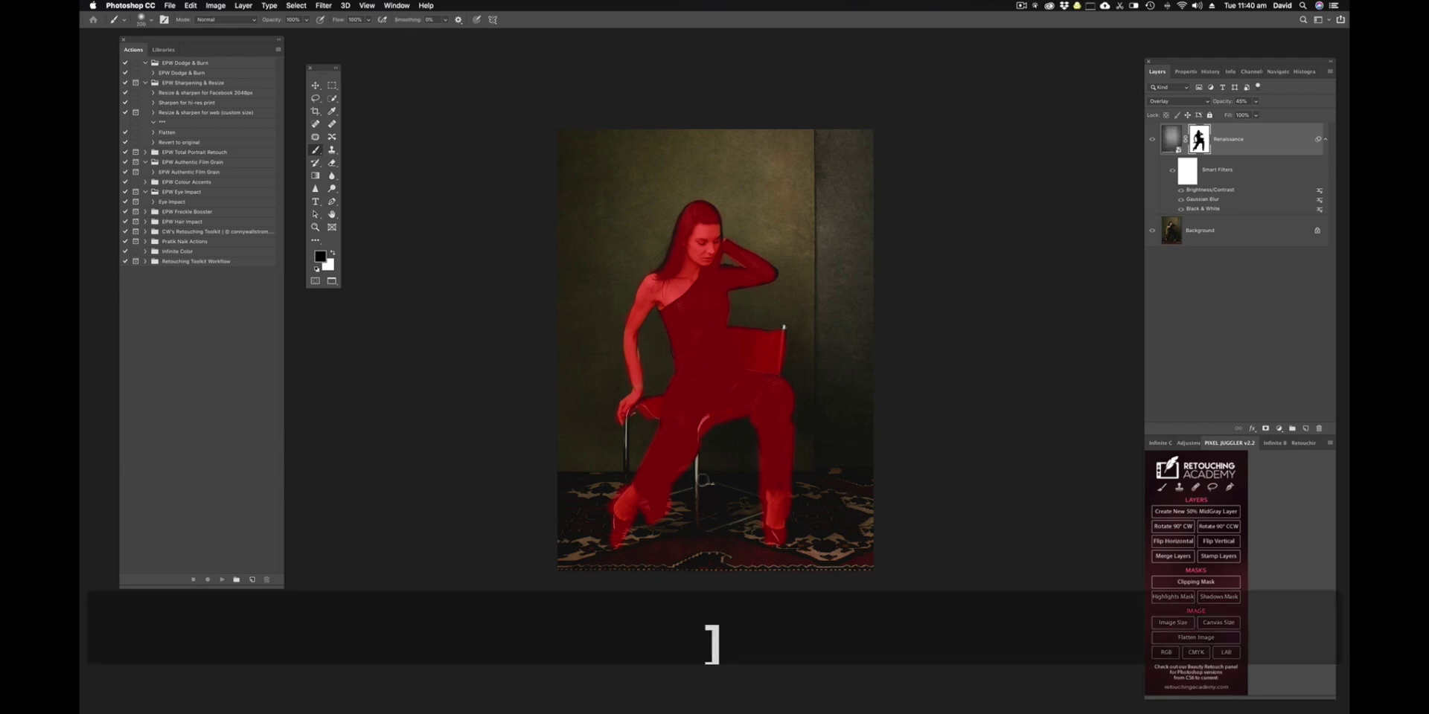
{"action": "mouse_move", "coordinate": [642, 543]}
{"action": "left_mouse_down"}
{"action": "mouse_move", "coordinate": [590, 535]}
{"action": "mouse_move", "coordinate": [554, 566]}
{"action": "mouse_move", "coordinate": [587, 498]}
{"action": "mouse_move", "coordinate": [573, 491]}
{"action": "mouse_move", "coordinate": [704, 490]}
{"action": "mouse_move", "coordinate": [719, 510]}
{"action": "mouse_move", "coordinate": [773, 510]}
{"action": "mouse_move", "coordinate": [814, 566]}
{"action": "mouse_move", "coordinate": [847, 575]}
{"action": "mouse_move", "coordinate": [740, 534]}
{"action": "mouse_move", "coordinate": [686, 488]}
{"action": "mouse_move", "coordinate": [785, 501]}
{"action": "mouse_move", "coordinate": [881, 489]}
{"action": "mouse_move", "coordinate": [836, 506]}
{"action": "mouse_move", "coordinate": [855, 539]}
{"action": "mouse_move", "coordinate": [821, 541]}
{"action": "mouse_move", "coordinate": [728, 506]}
{"action": "mouse_move", "coordinate": [803, 493]}
{"action": "mouse_move", "coordinate": [581, 507]}
{"action": "left_mouse_up"}
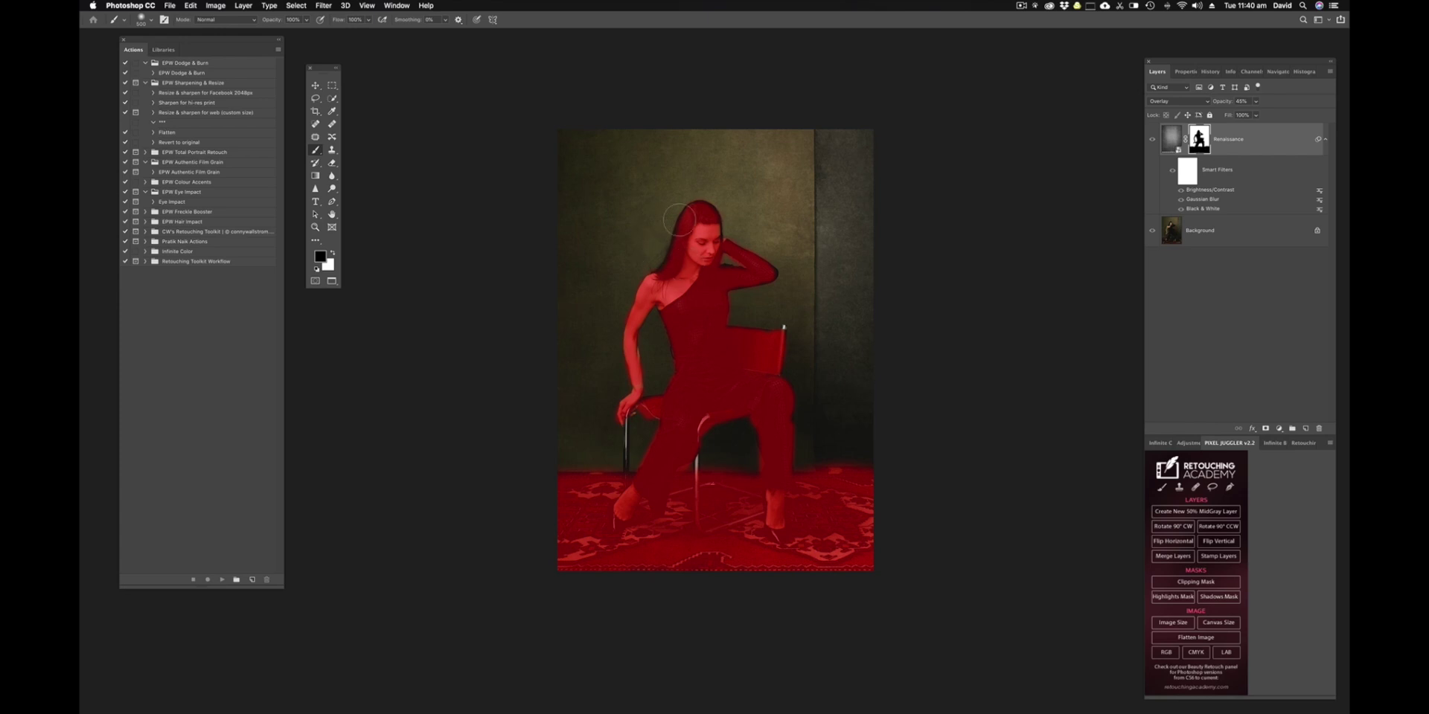
Turn off the red mask overlay and toggle the texture layer to compare the final blend
{"action": "key", "text": "bracketleft"}
{"action": "key", "text": "bracketleft"}
{"action": "key", "text": "bracketleft"}
{"action": "key", "text": "backslash"}
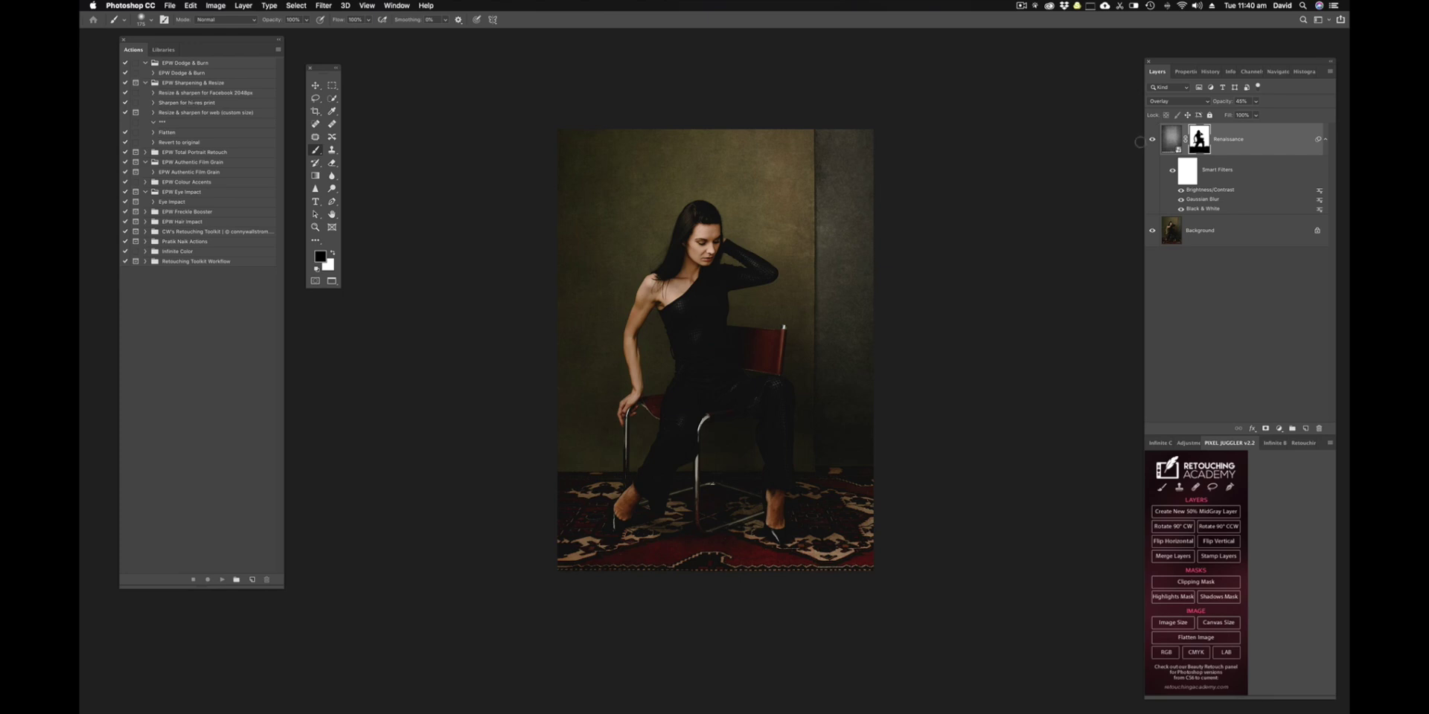
{"action": "left_click", "coordinate": [1152, 141]}
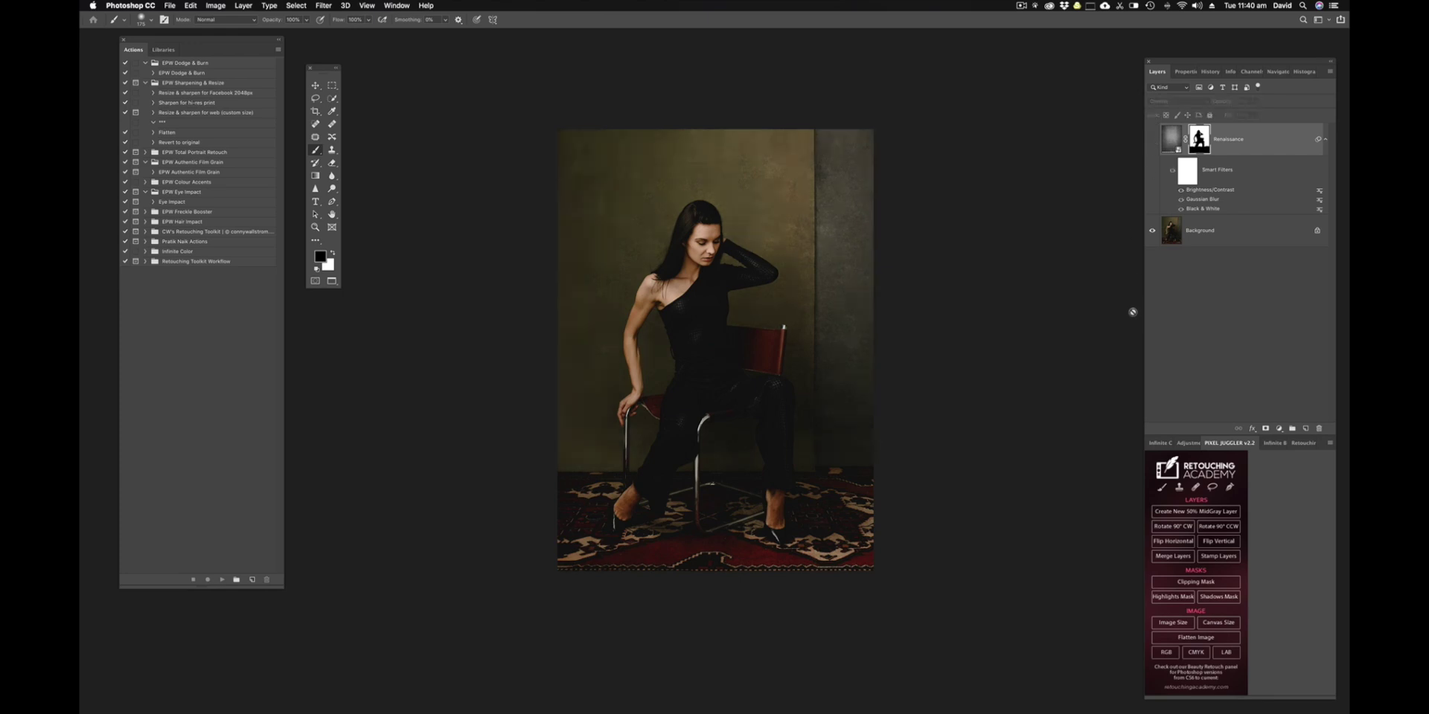
{"action": "left_click", "coordinate": [1153, 141]}
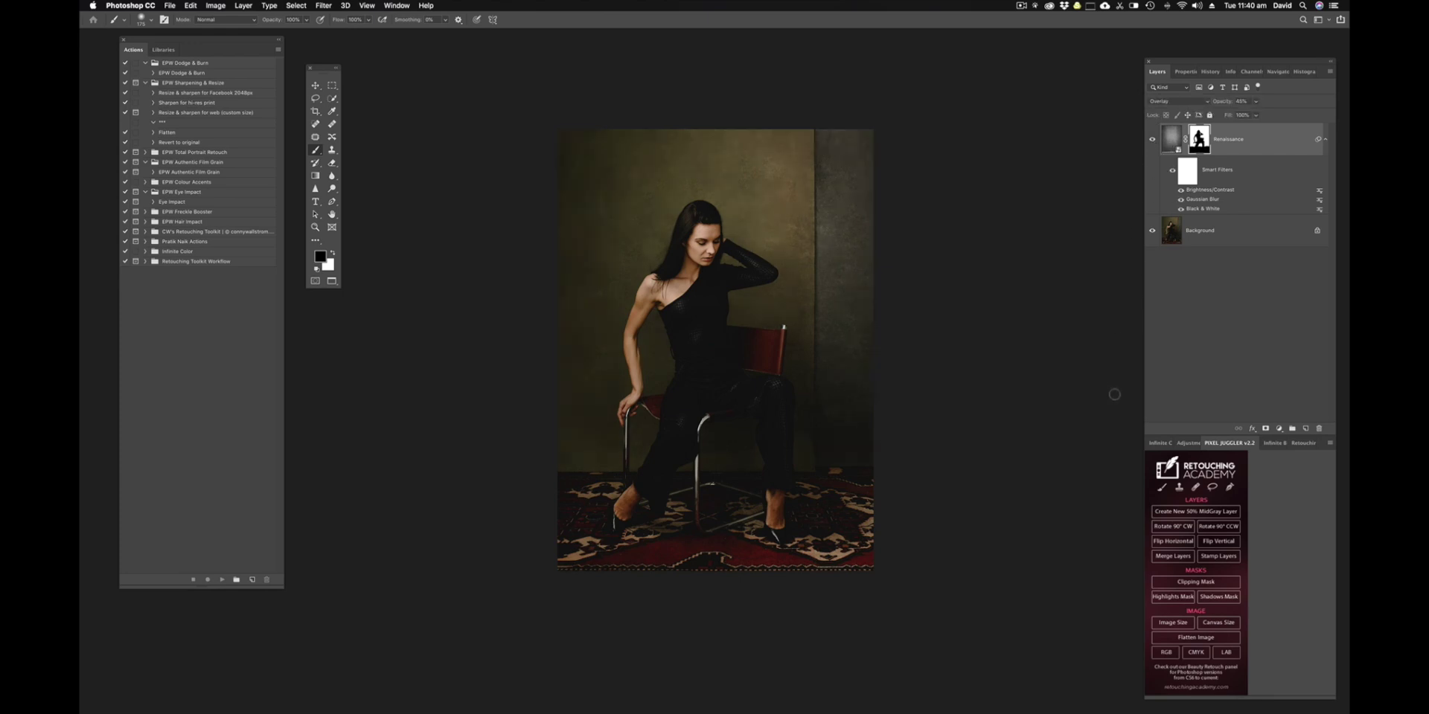